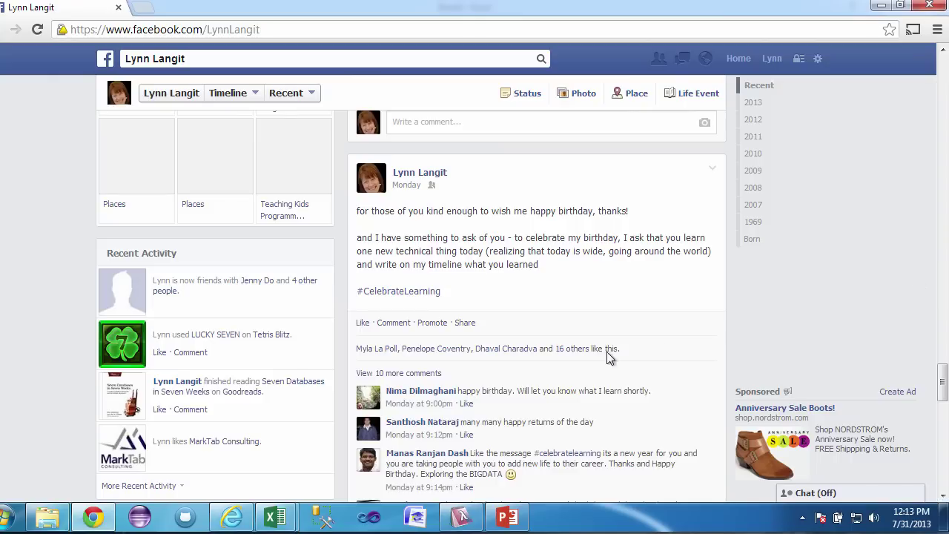
- Switch to the blank Book2 workbook and start a Power Query import From Facebook
scroll(745, 323, "down", 15)
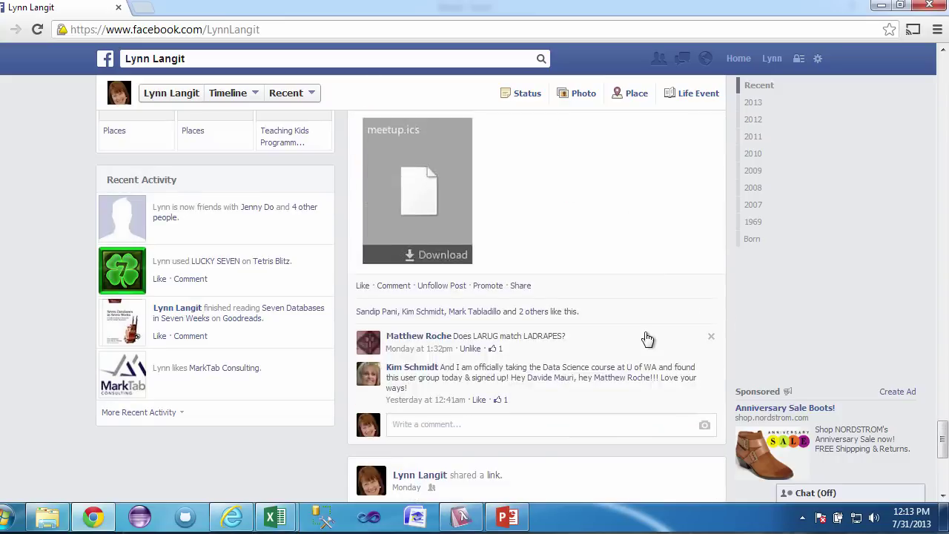
scroll(645, 336, "down", 8)
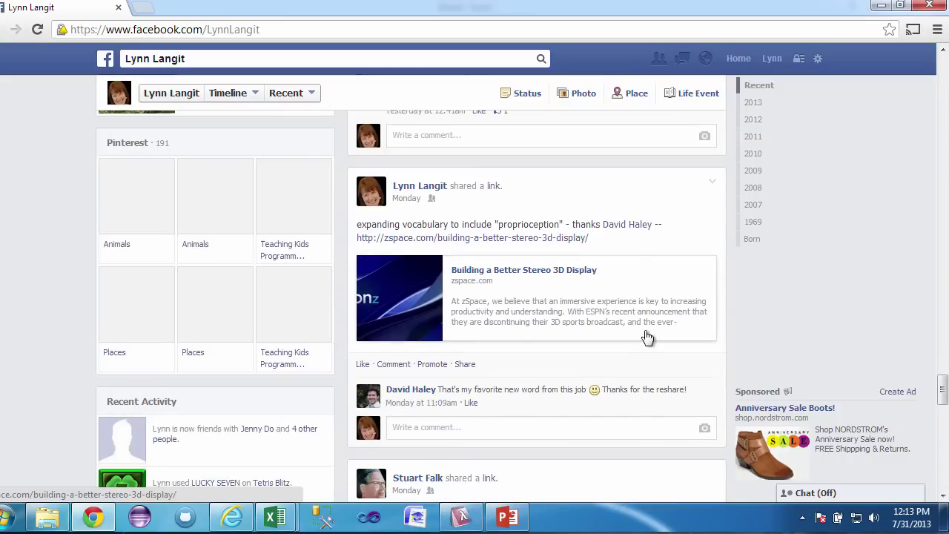
scroll(645, 336, "up", 10)
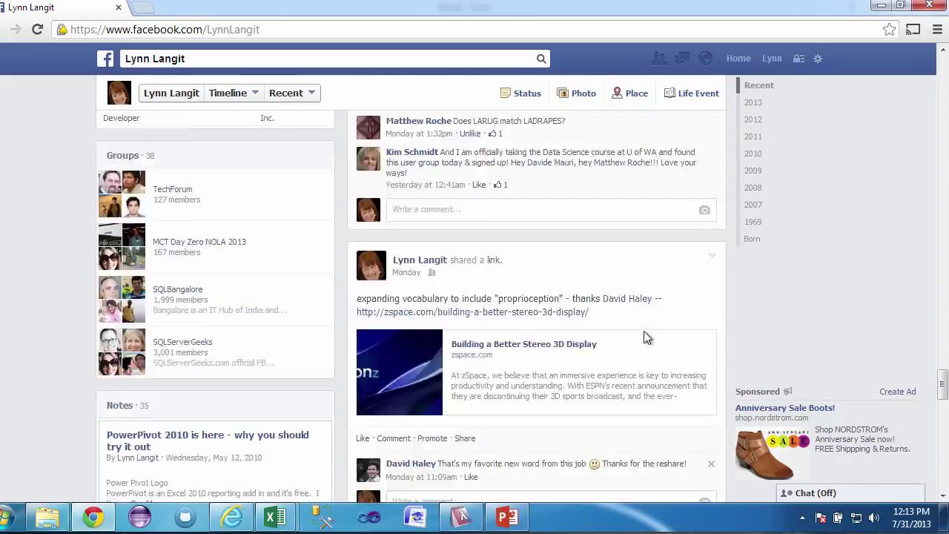
scroll(644, 331, "up", 10)
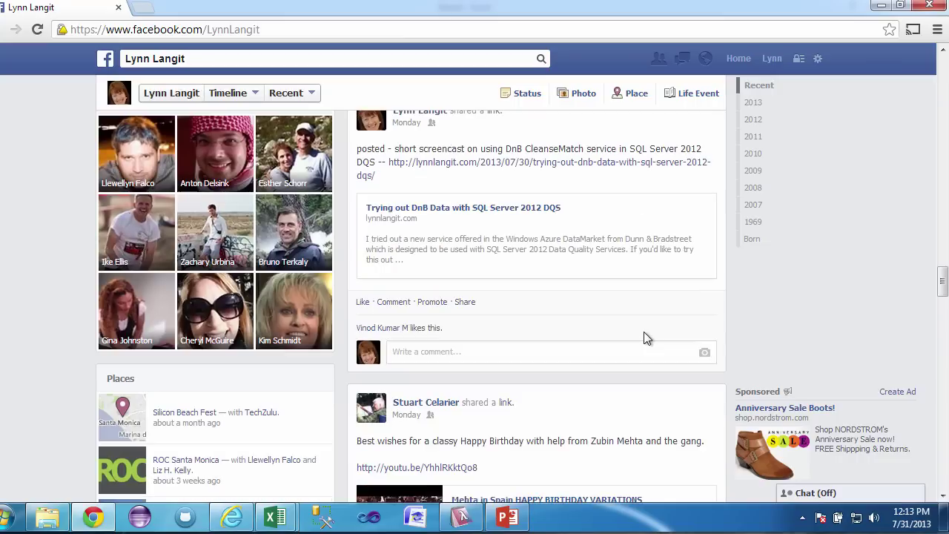
scroll(644, 332, "up", 10)
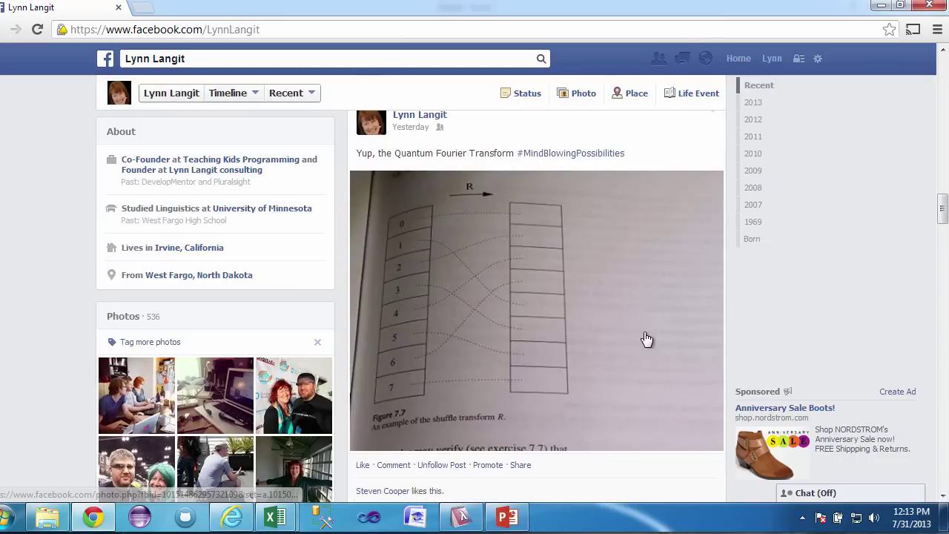
scroll(644, 338, "up", 3)
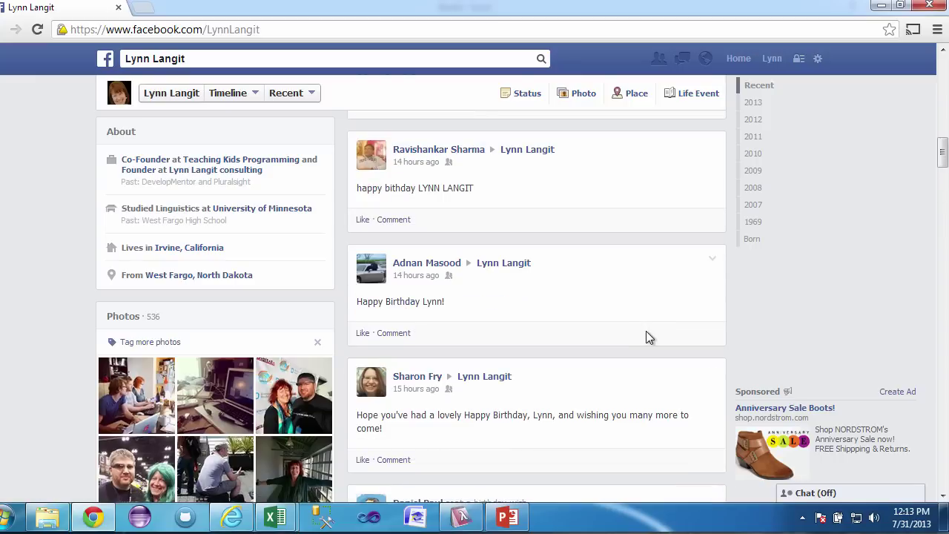
mouse_move(274, 517)
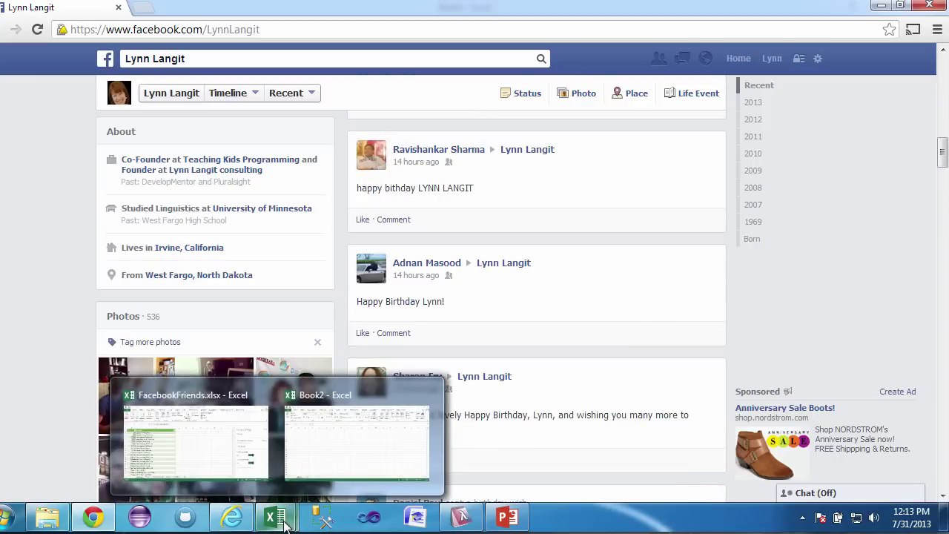
left_click(329, 438)
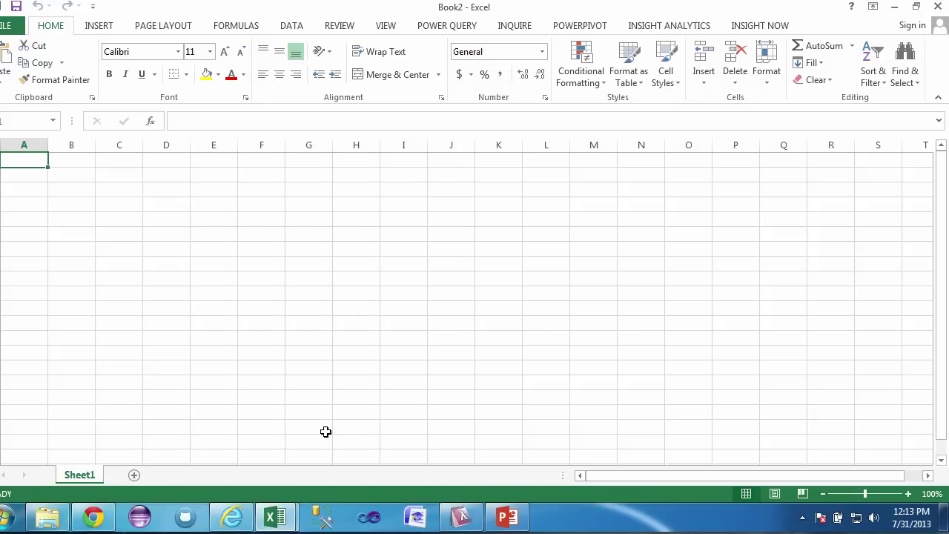
left_click(437, 28)
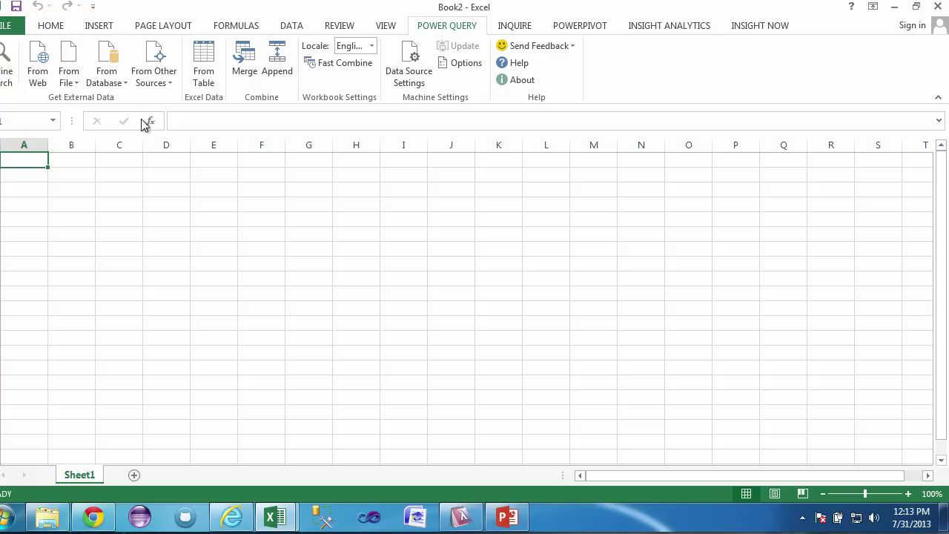
left_click(167, 86)
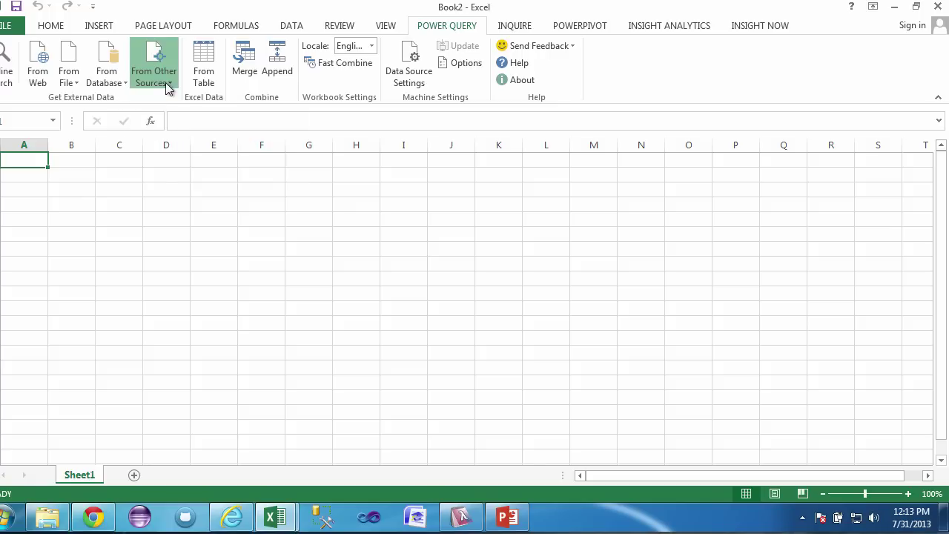
left_click(215, 369)
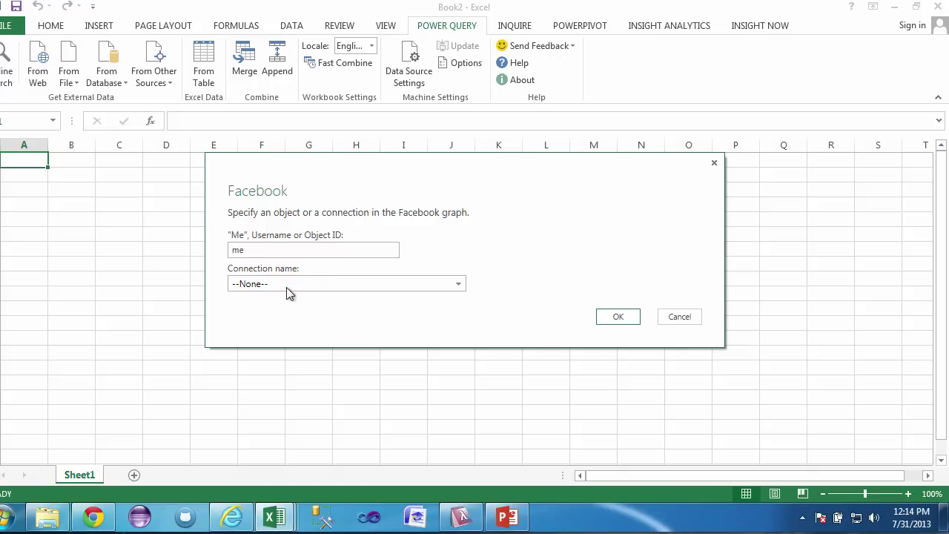
- Keep 'me' as the object ID and import its Feed connection into Query1
left_click(458, 284)
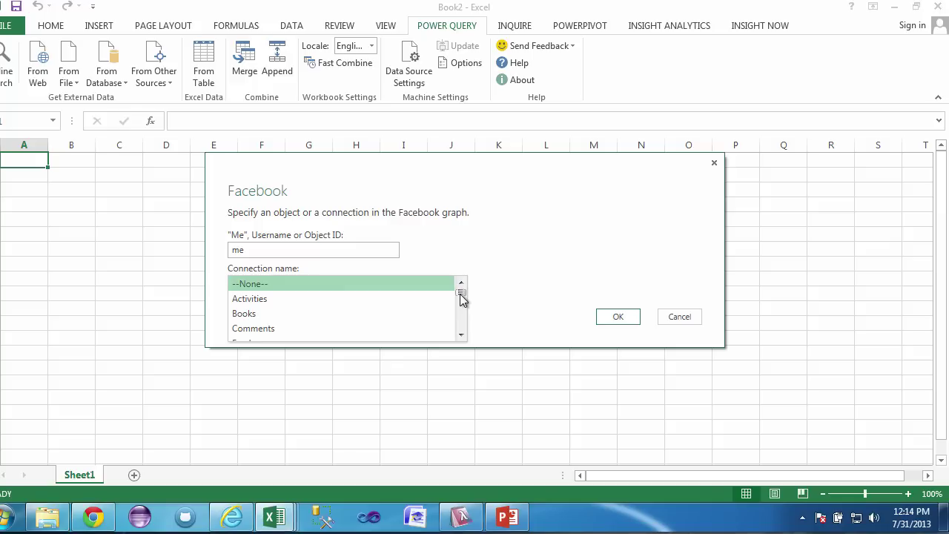
left_click(460, 294)
left_click_drag(460, 294, 461, 328)
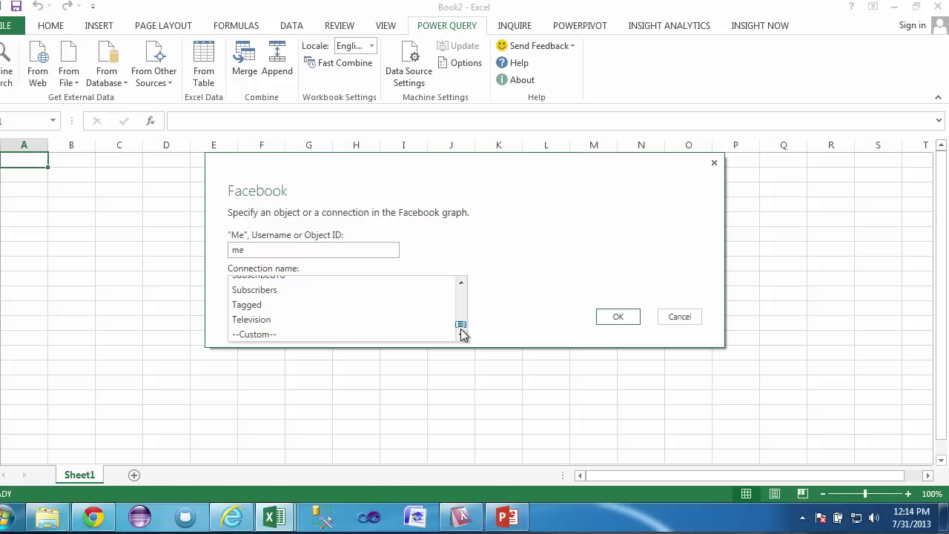
left_click(323, 335)
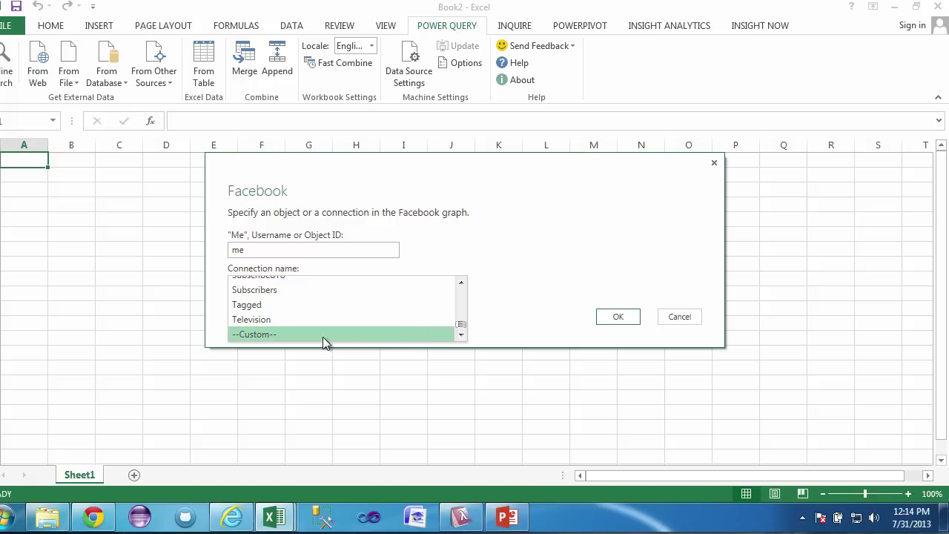
left_click(423, 339)
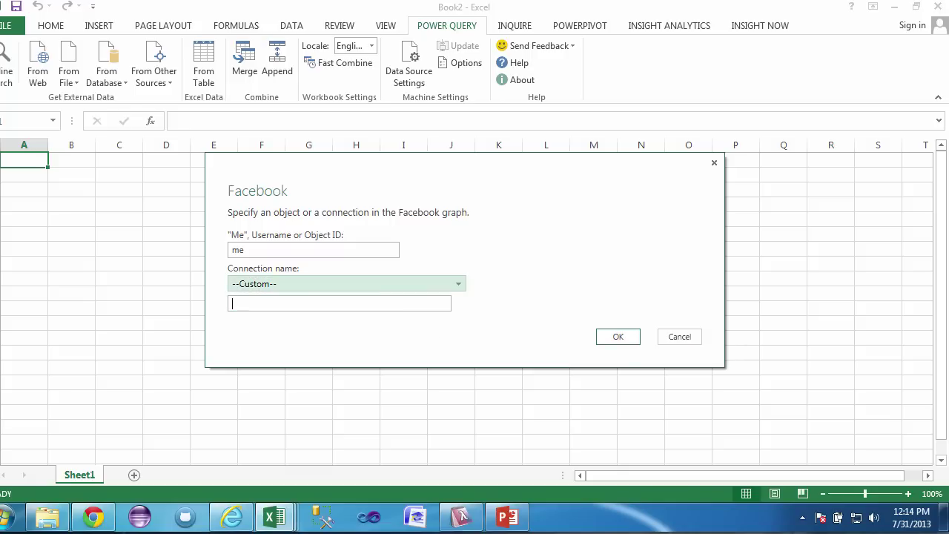
left_click(458, 288)
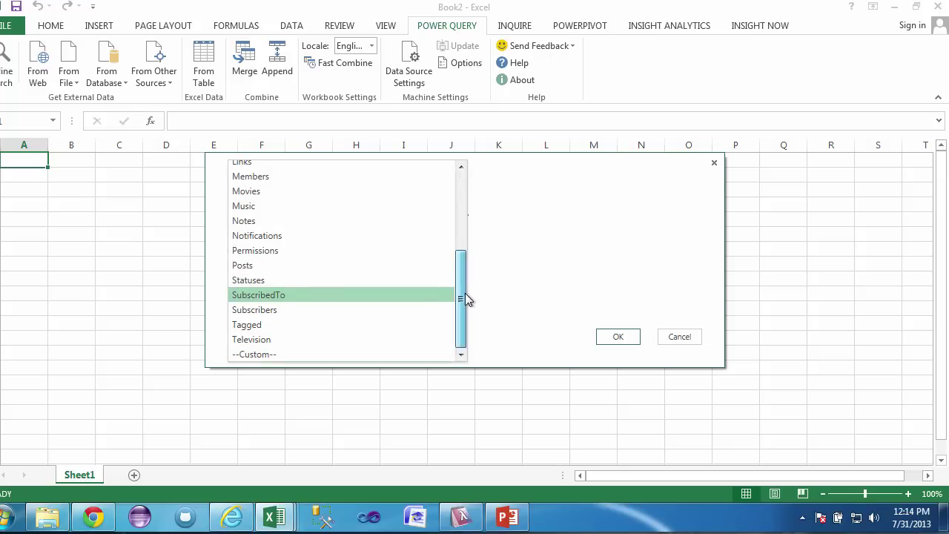
left_click_drag(464, 293, 465, 236)
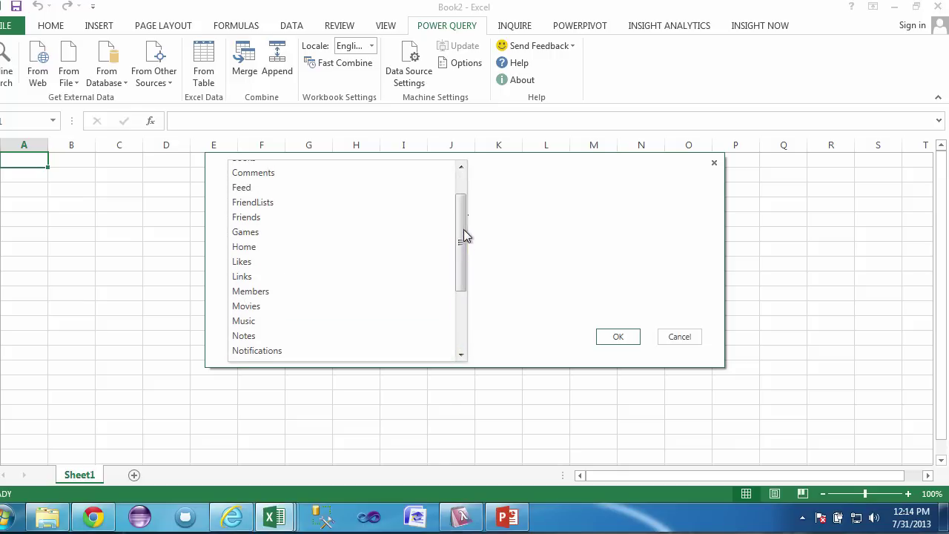
left_click(370, 193)
left_click(619, 318)
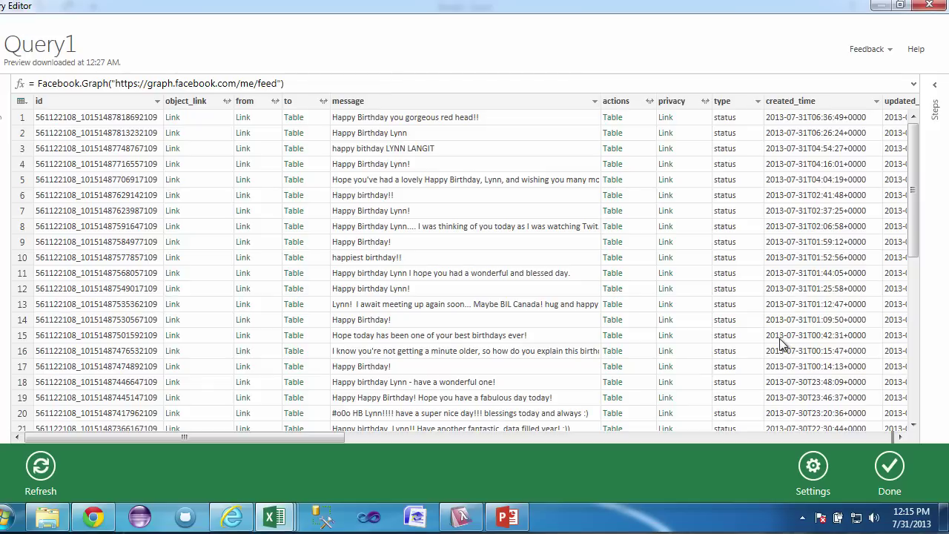
- Remove the id, to and created_time columns from Query1
right_click(67, 101)
left_click(75, 47)
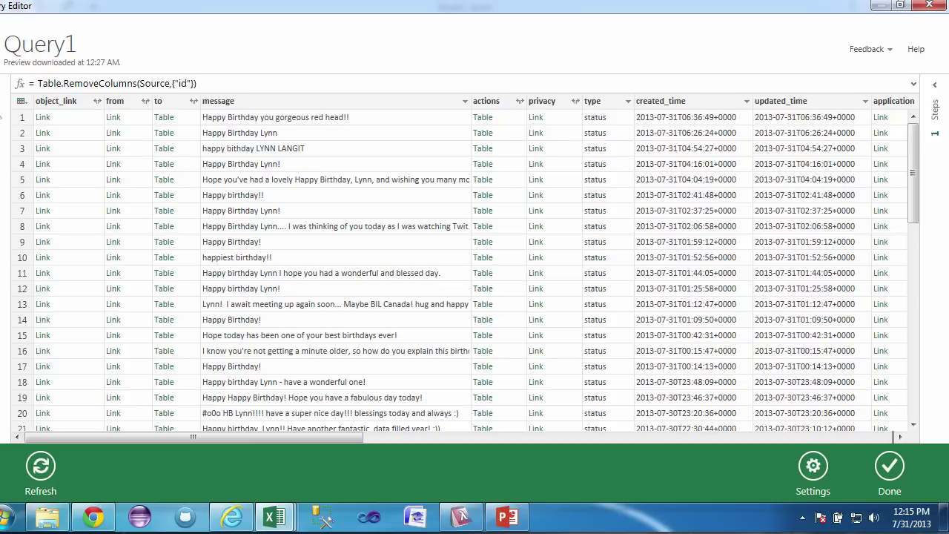
right_click(177, 104)
left_click(213, 115)
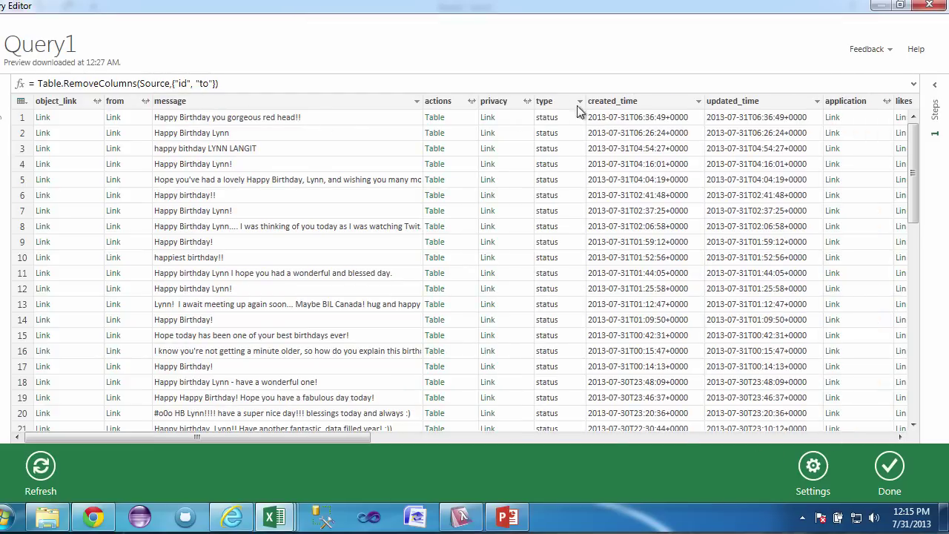
right_click(640, 100)
left_click(664, 116)
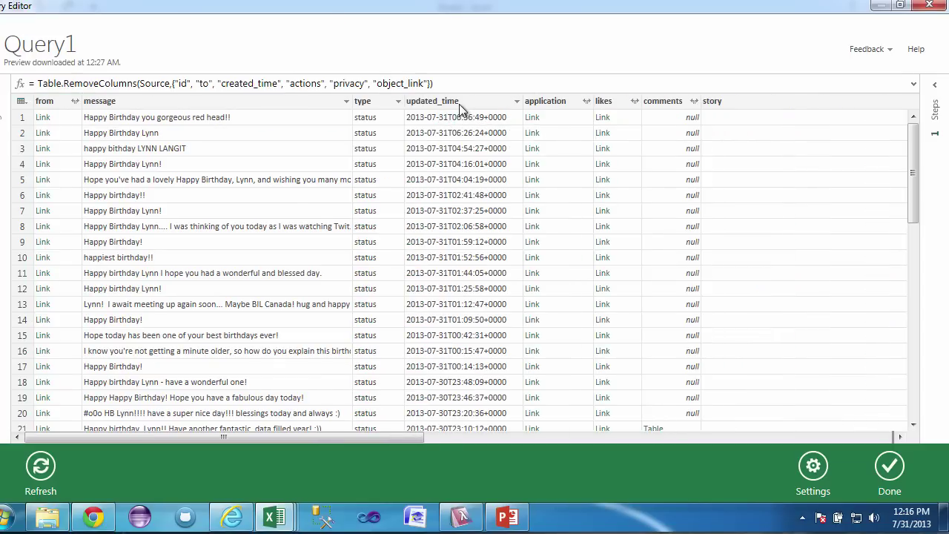
- Change updated_time to Date/Time and remove the with_tags column
left_click(461, 108)
right_click(461, 106)
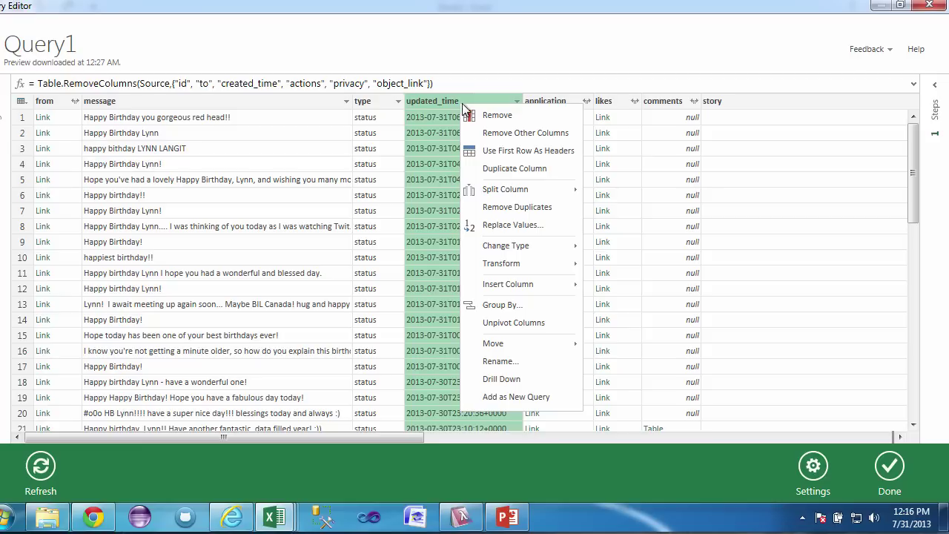
mouse_move(517, 252)
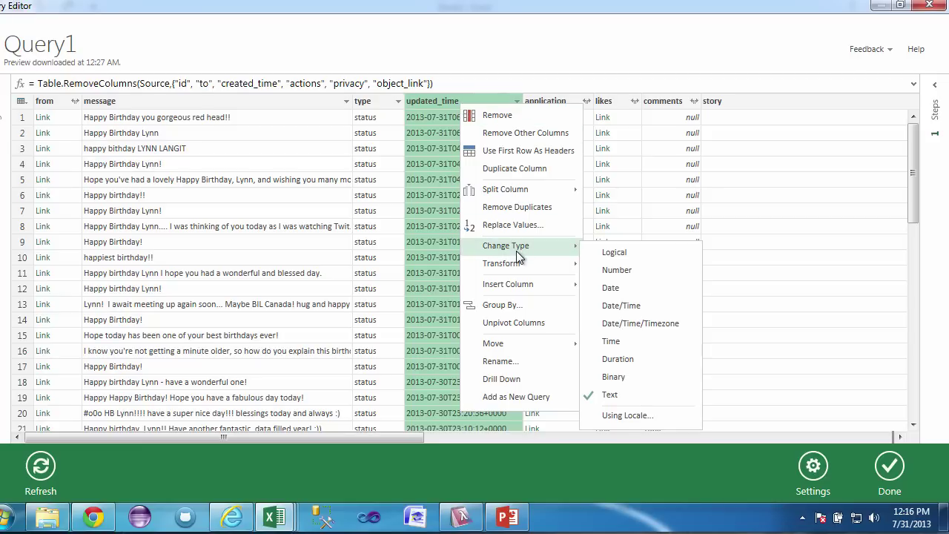
left_click(620, 305)
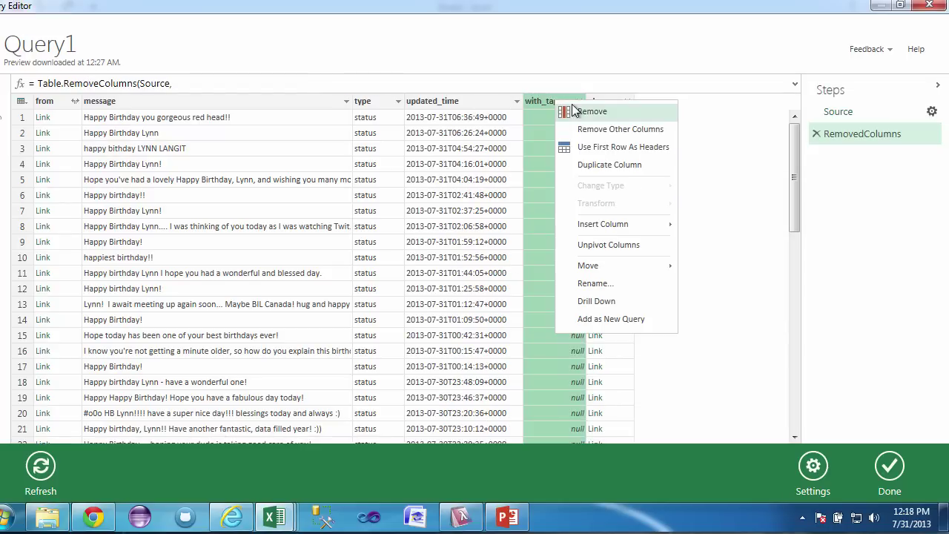
left_click(582, 110)
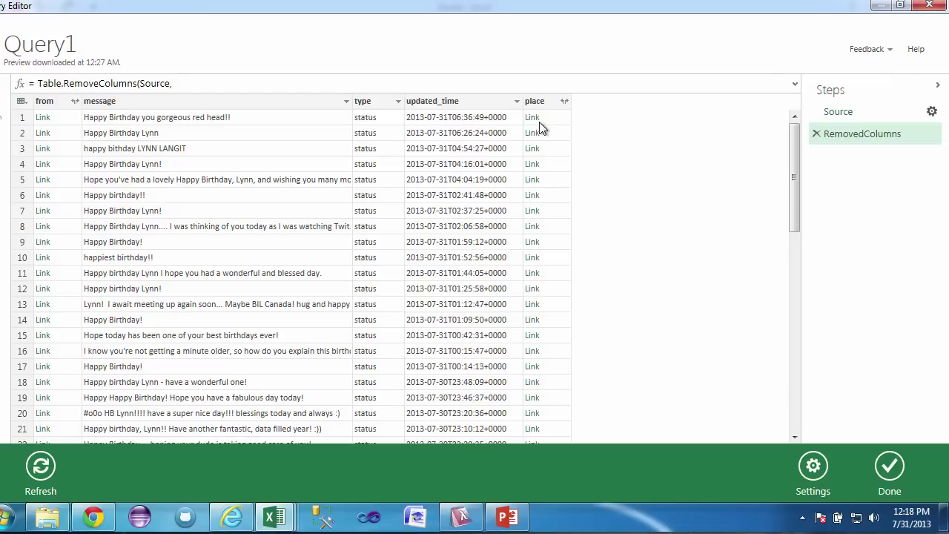
- Filter Query1's type column to show only status rows
left_click(398, 103)
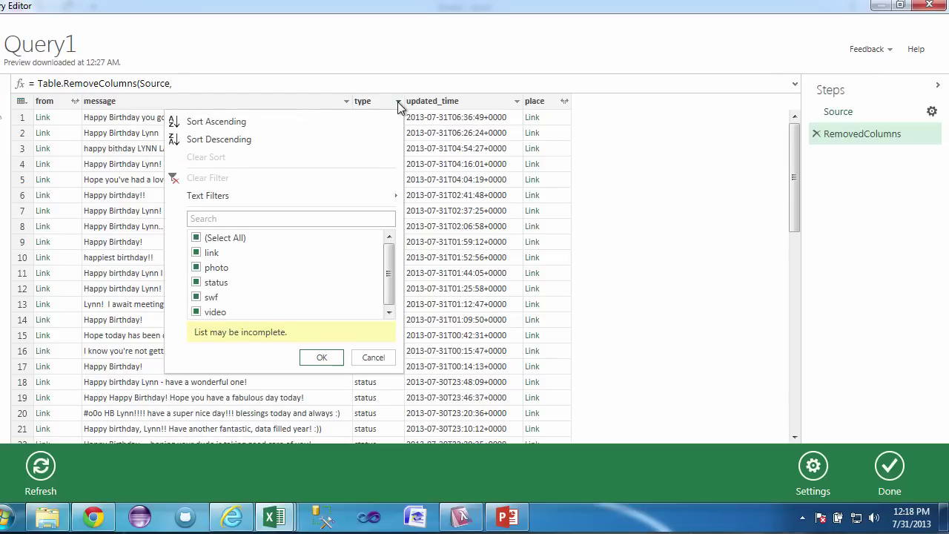
left_click(197, 238)
left_click(195, 281)
left_click(319, 358)
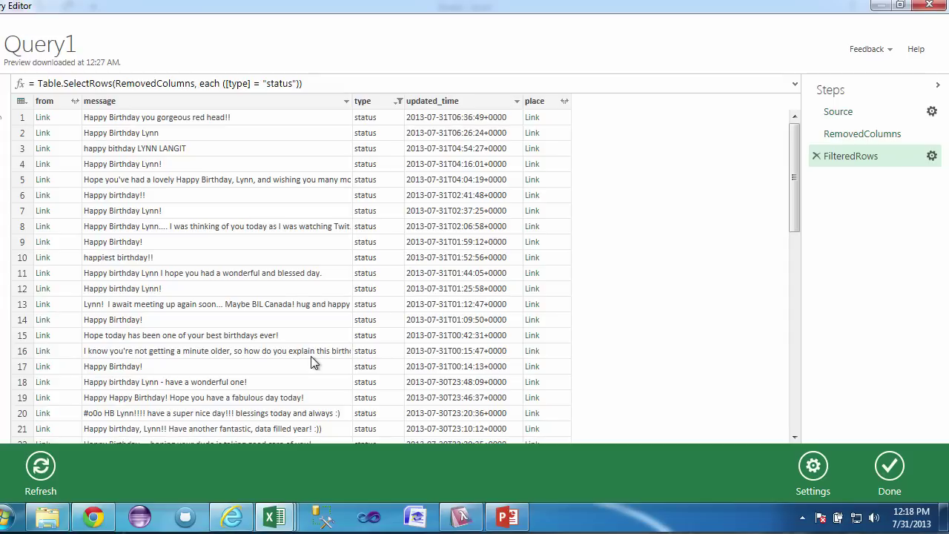
- After inspecting the place values in rows 1 and 13, remove the place column
right_click(532, 117)
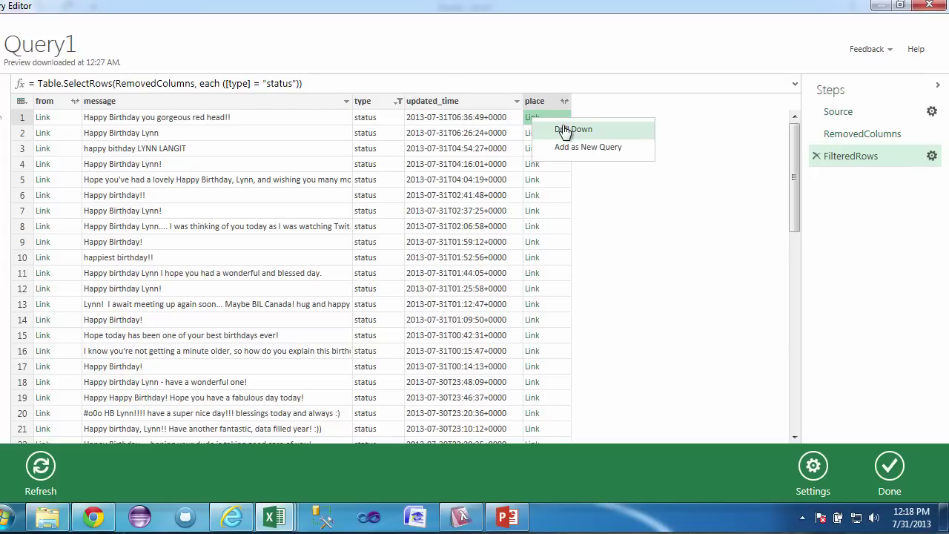
left_click(566, 130)
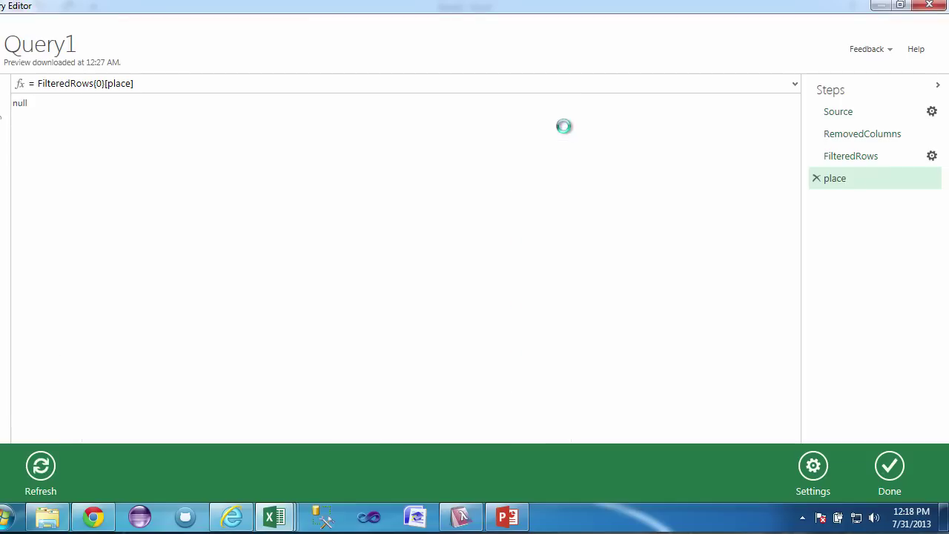
left_click(816, 180)
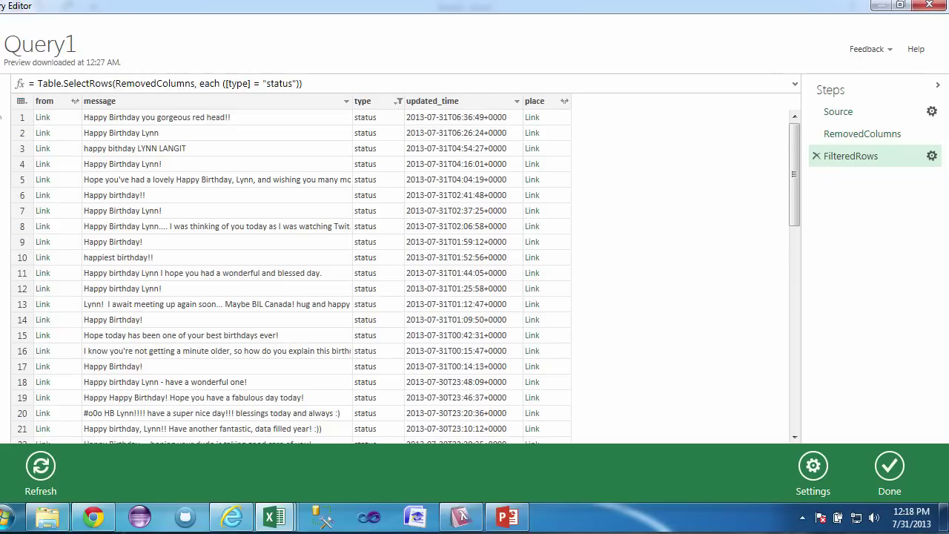
left_click(543, 305)
right_click(543, 305)
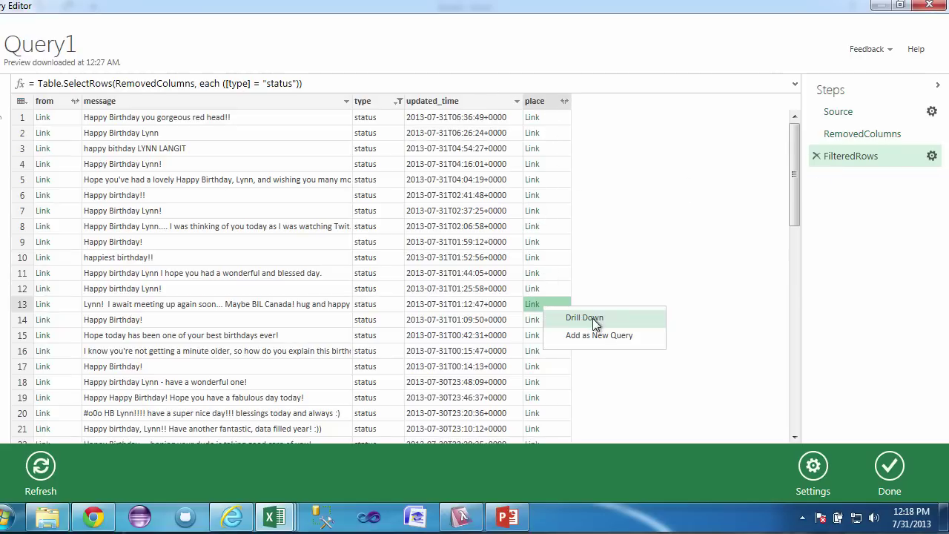
left_click(592, 318)
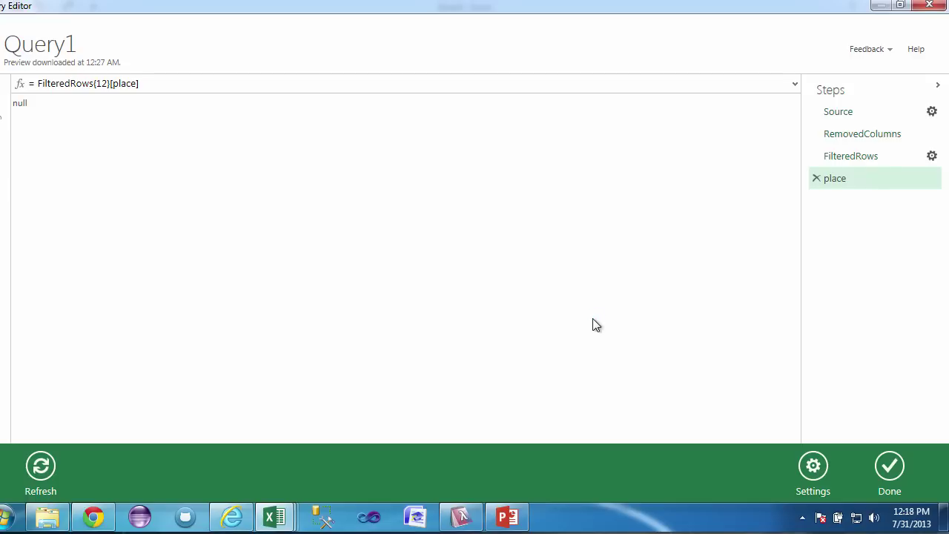
left_click(817, 180)
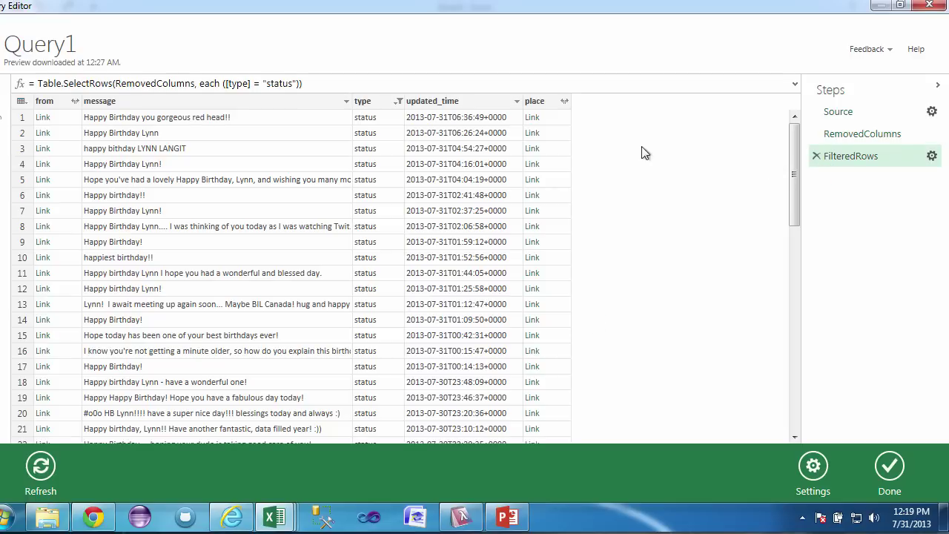
left_click(537, 100)
right_click(537, 100)
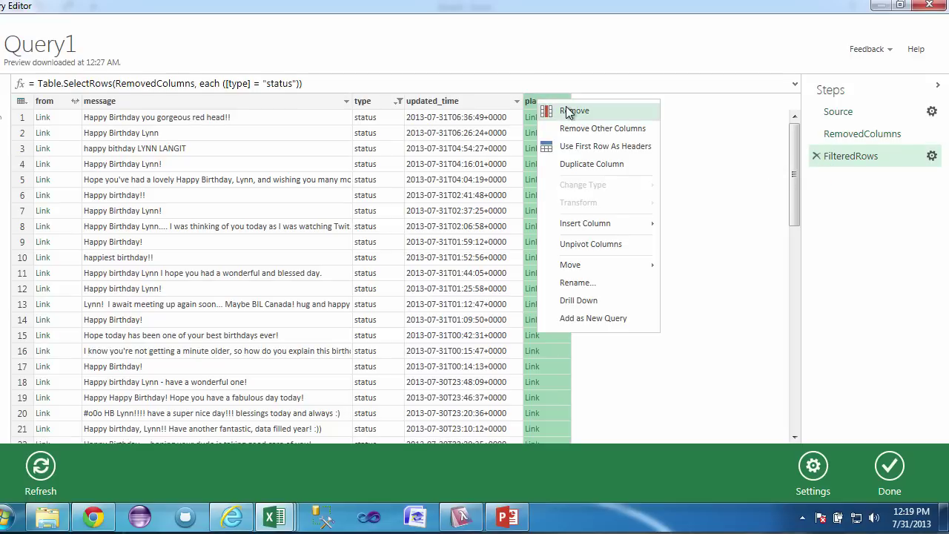
left_click(567, 111)
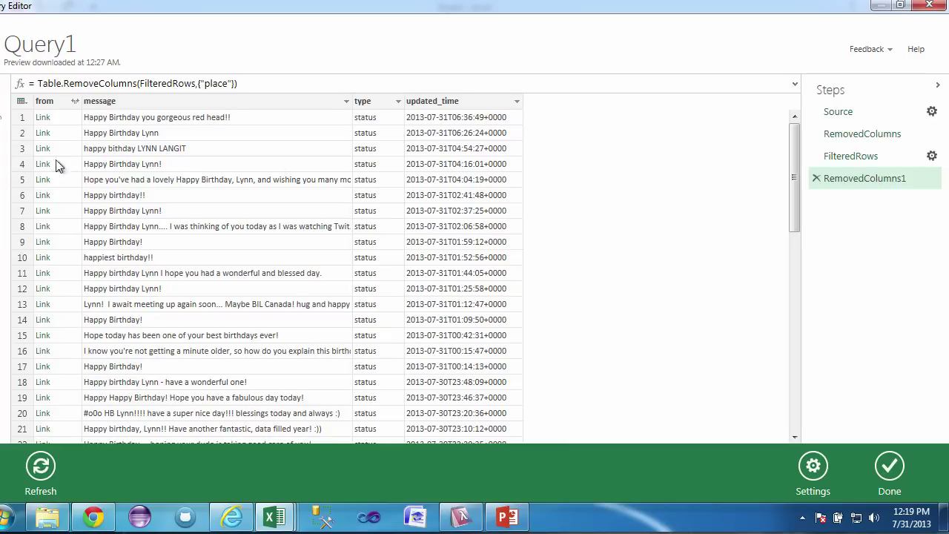
- Inspect the from record and its object_link details, then discard those drill-down steps
right_click(49, 126)
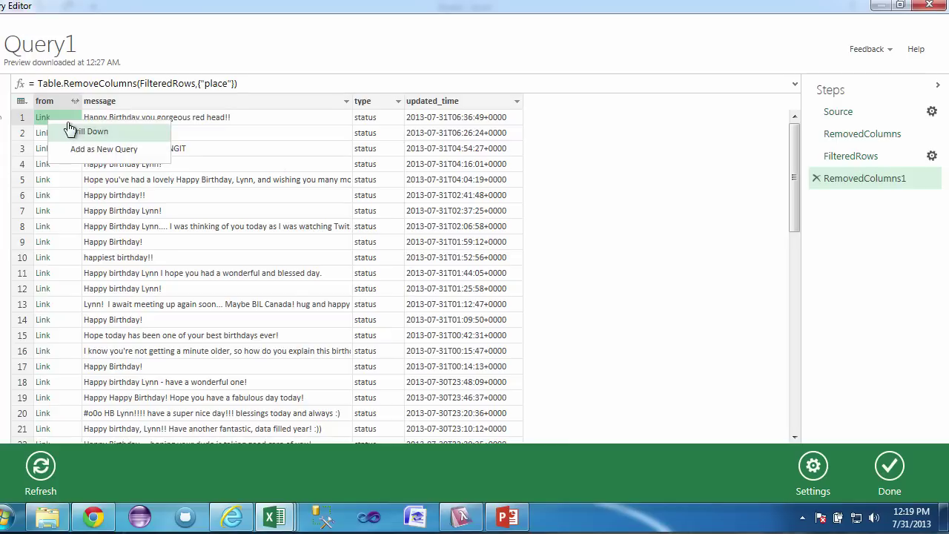
left_click(74, 130)
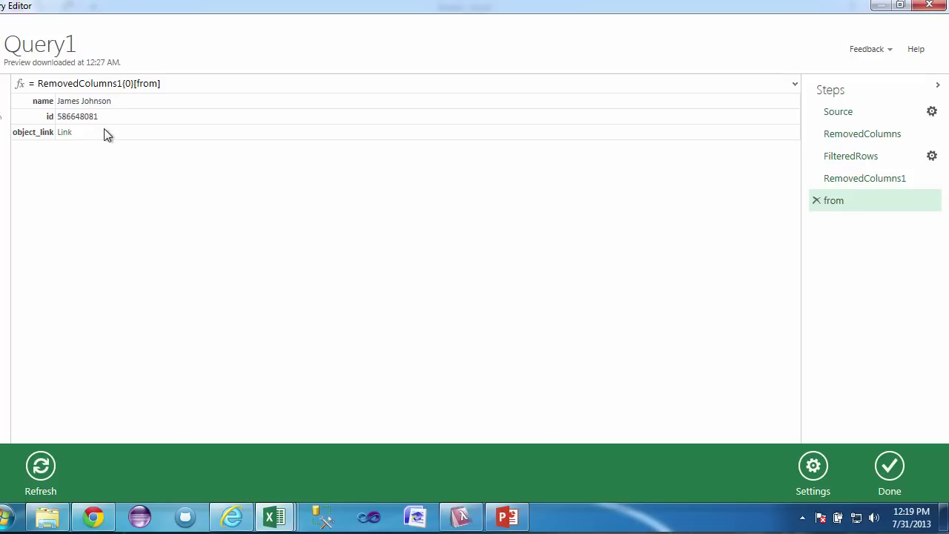
left_click(816, 201)
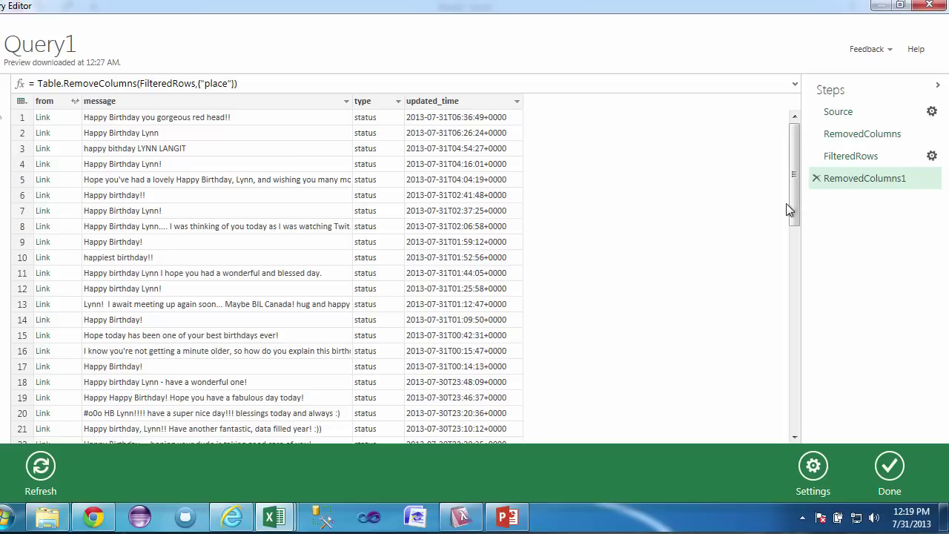
left_click(74, 104)
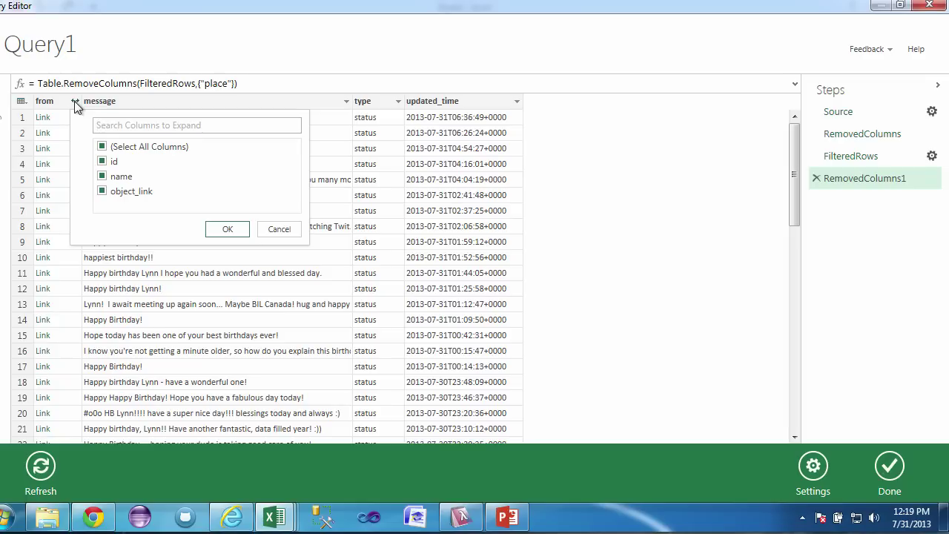
left_click(102, 162)
left_click(276, 230)
right_click(70, 119)
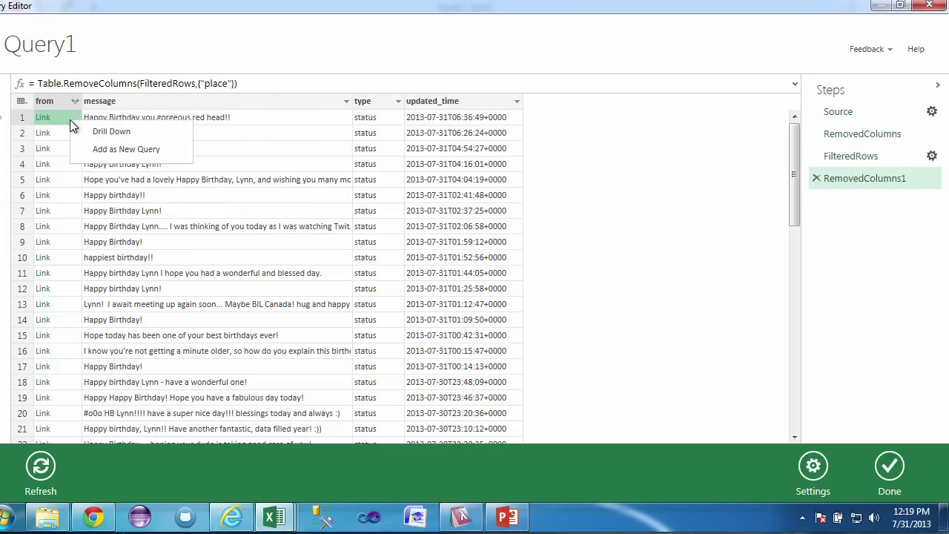
left_click(112, 134)
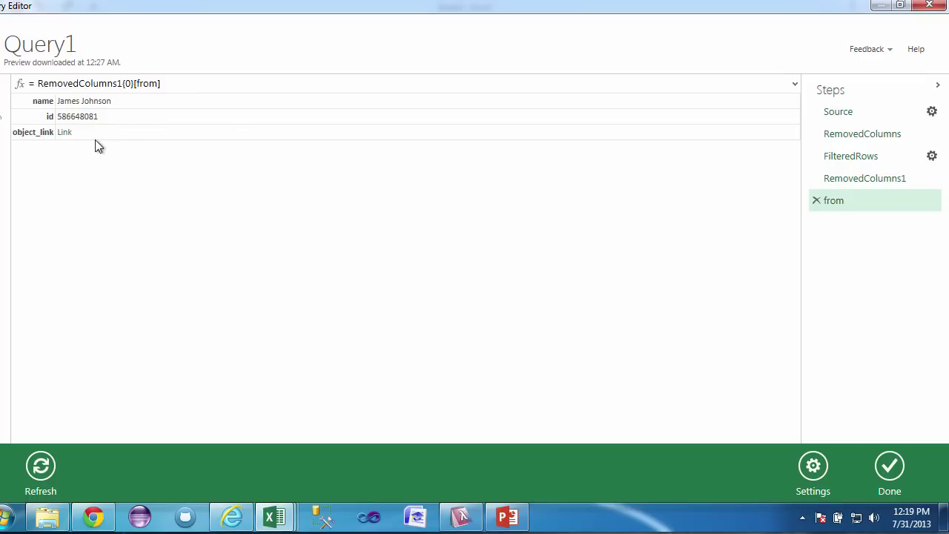
right_click(67, 141)
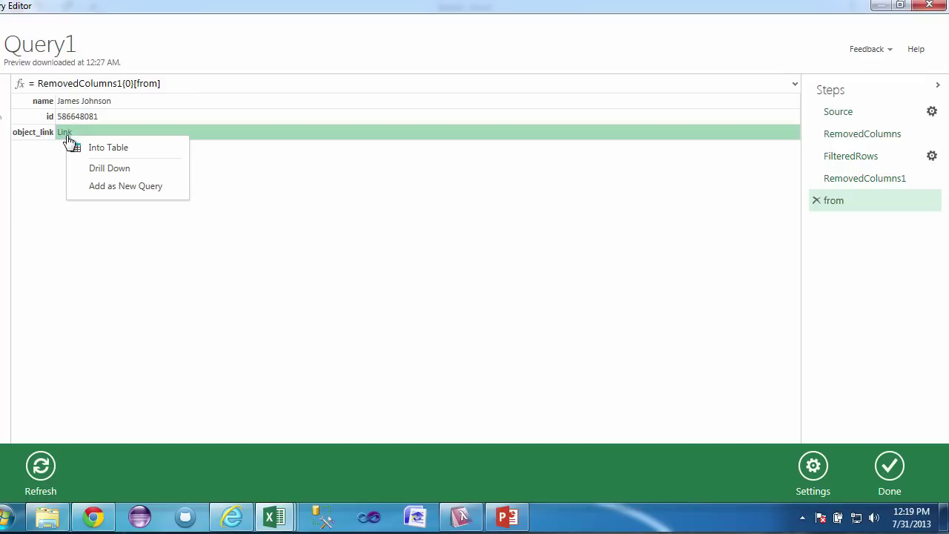
left_click(115, 168)
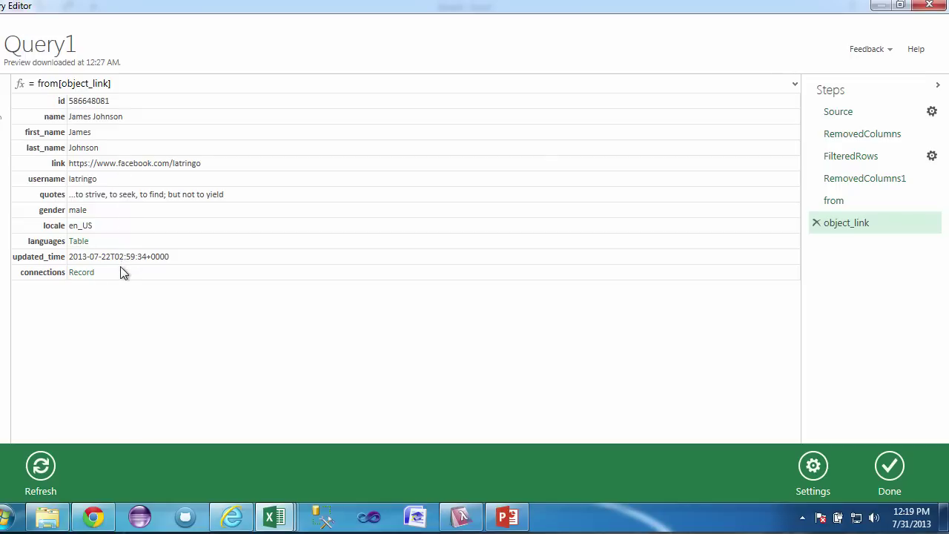
left_click(815, 223)
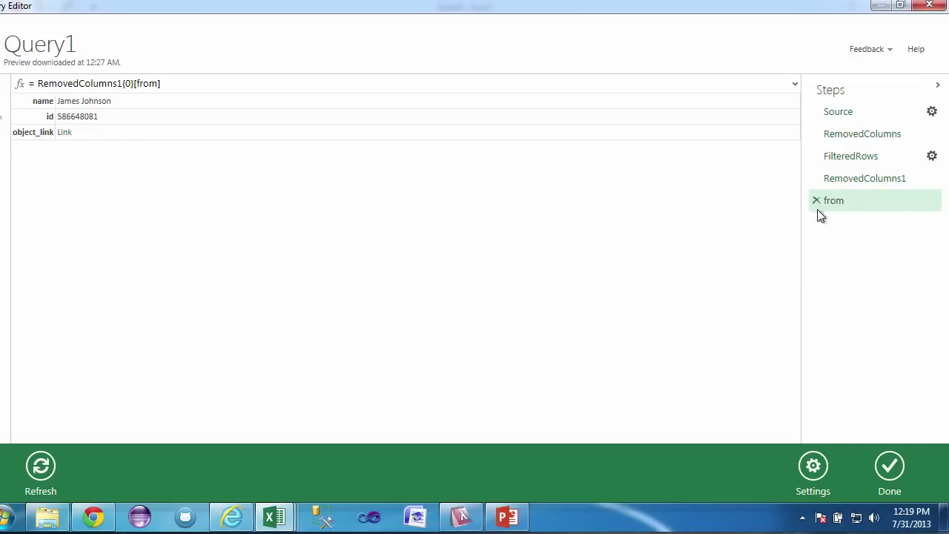
left_click(817, 201)
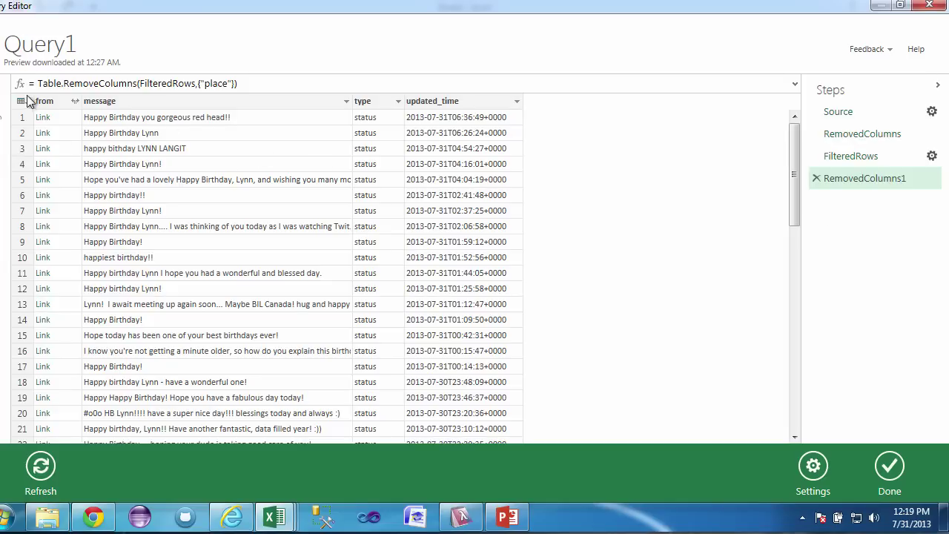
- Expand from into from.id and from.name columns and load Query1 into the workbook
left_click(75, 101)
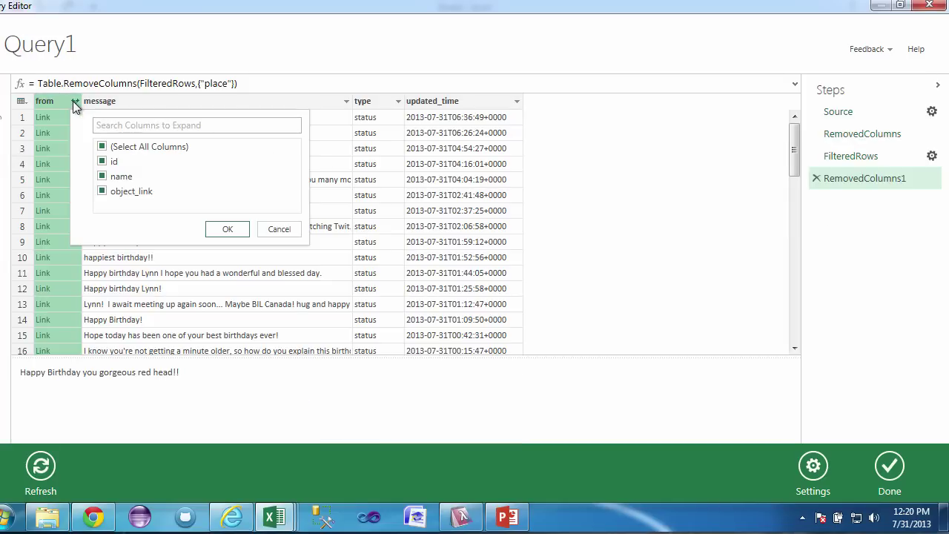
left_click(103, 176)
left_click(103, 191)
left_click(102, 162)
left_click(102, 175)
left_click(228, 232)
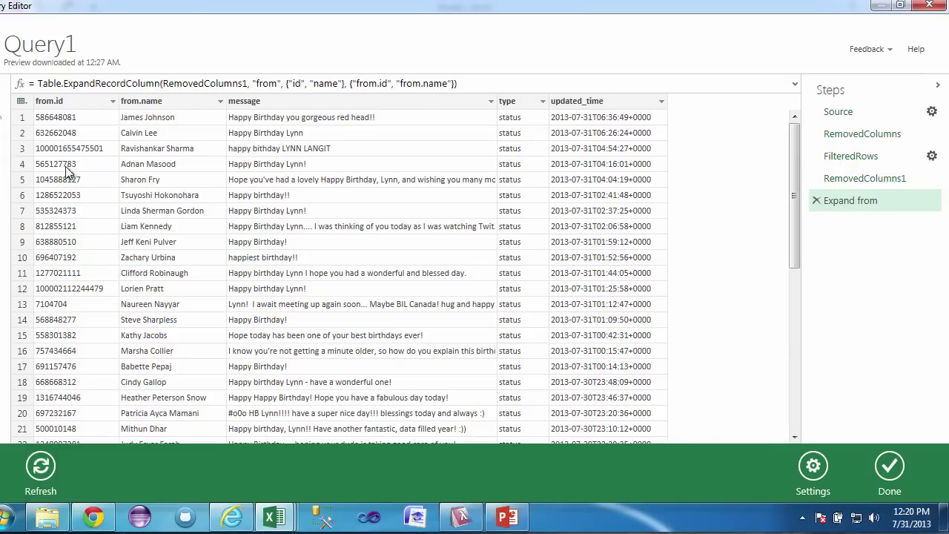
left_click(890, 465)
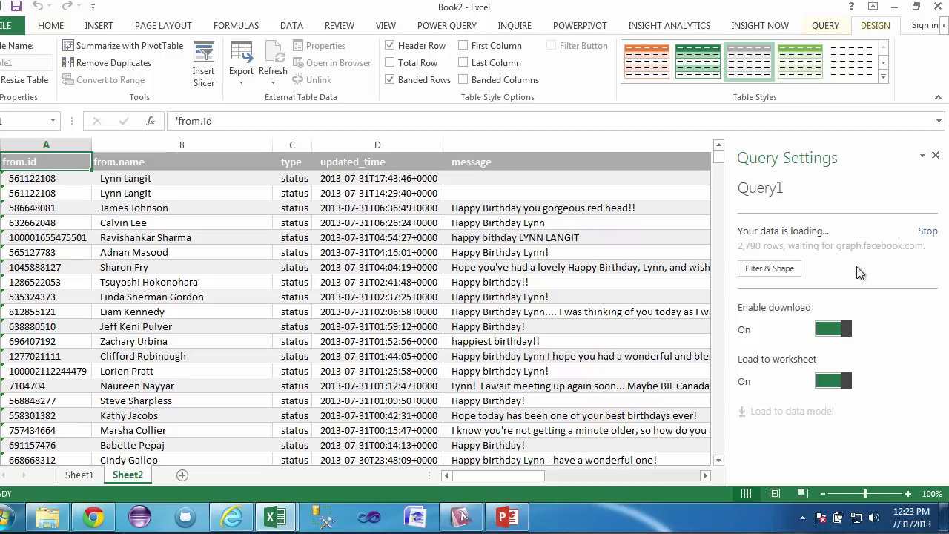
- Stop the remaining Query1 download into Sheet2
left_click(926, 232)
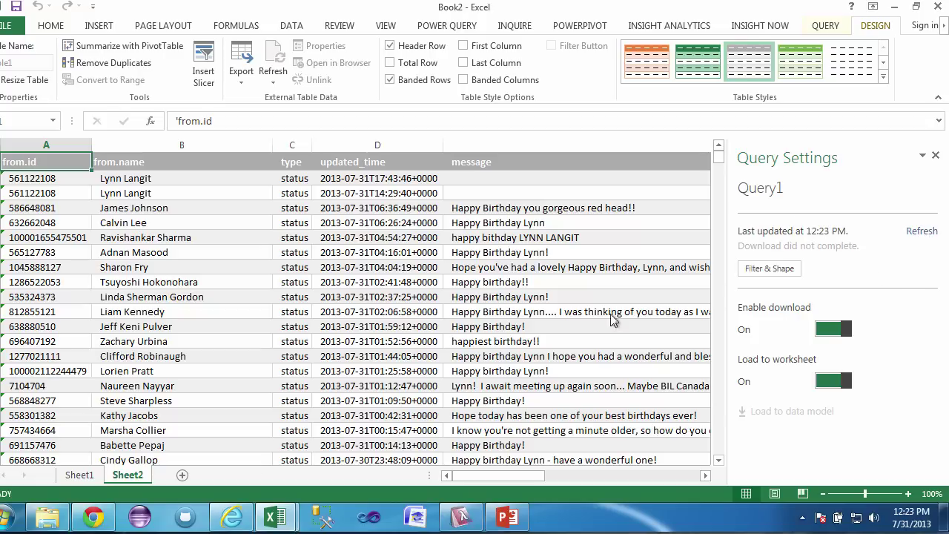
- Reopen Query1 and convert the updated_time column to Date/Time
left_click(778, 272)
right_click(654, 99)
mouse_move(700, 239)
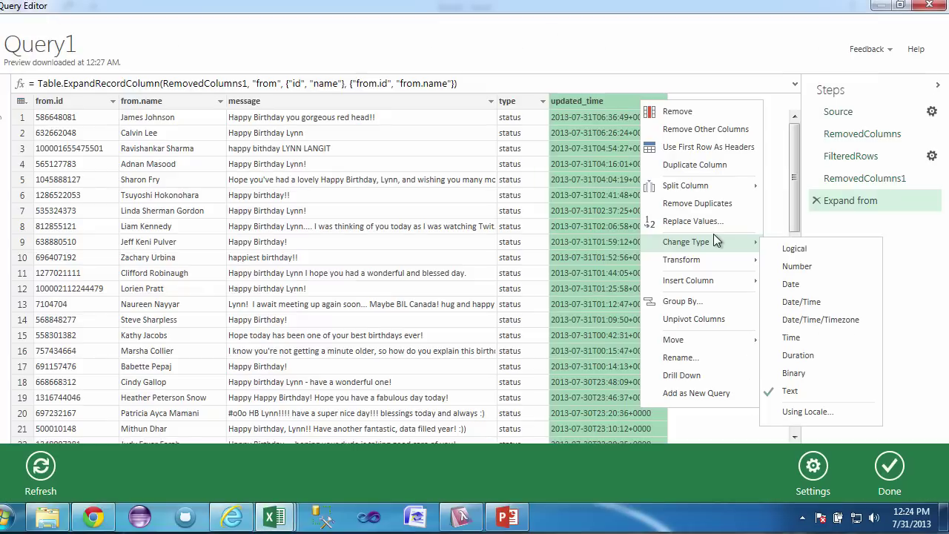
left_click(819, 314)
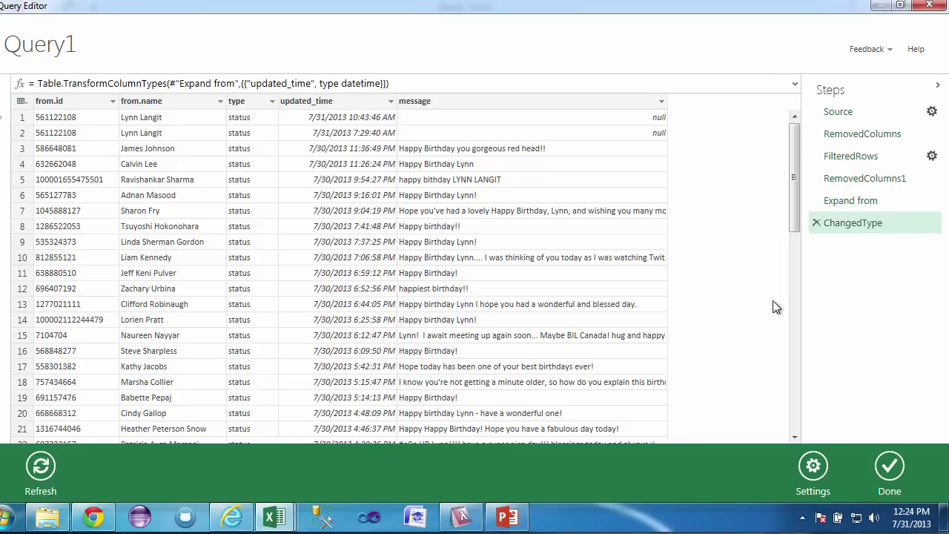
- Filter updated_time to on or after 7/25/2013 6:39:28 PM and reload Sheet2
left_click(388, 102)
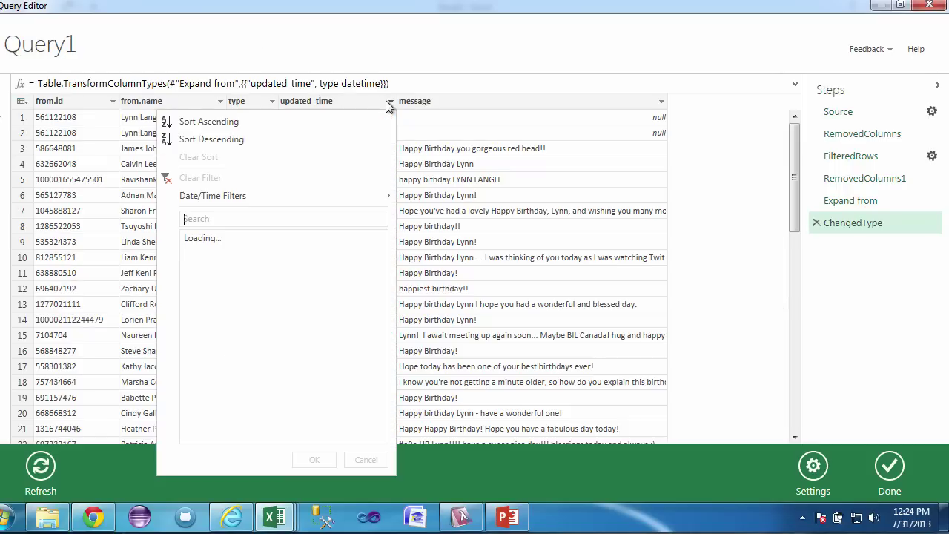
mouse_move(341, 196)
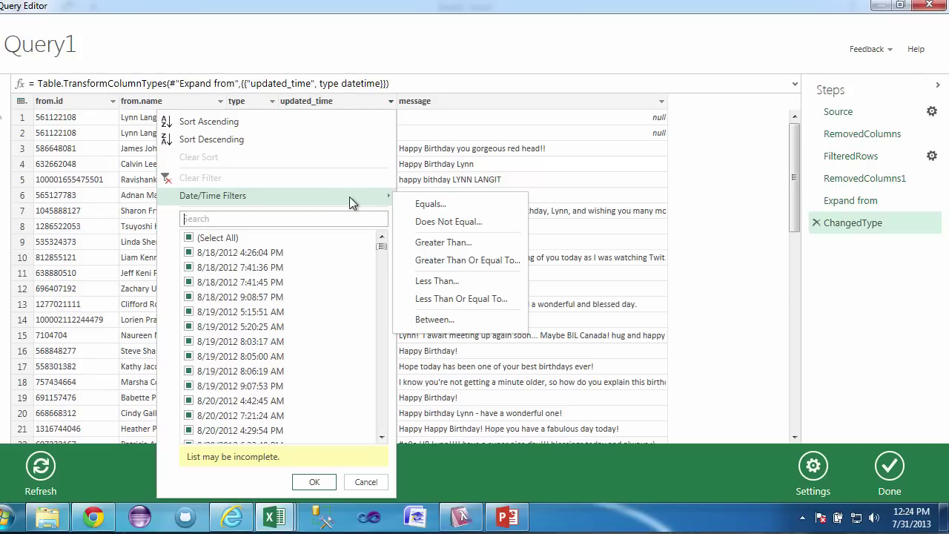
left_click(452, 263)
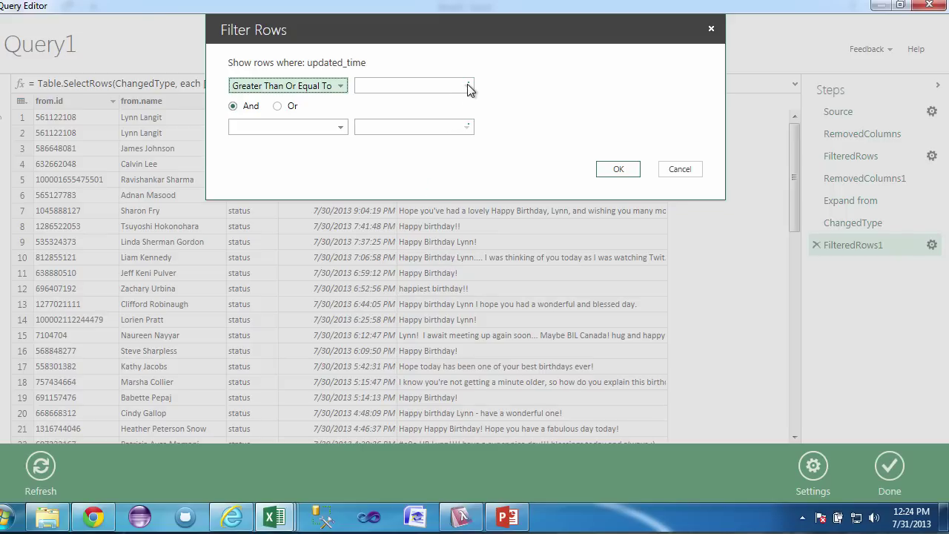
left_click(468, 86)
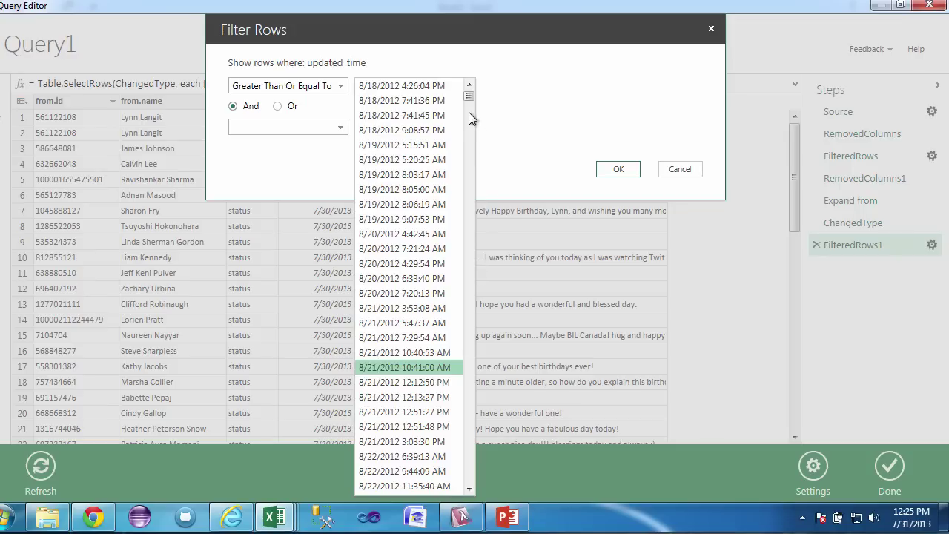
left_click_drag(467, 98, 467, 410)
left_click(404, 243)
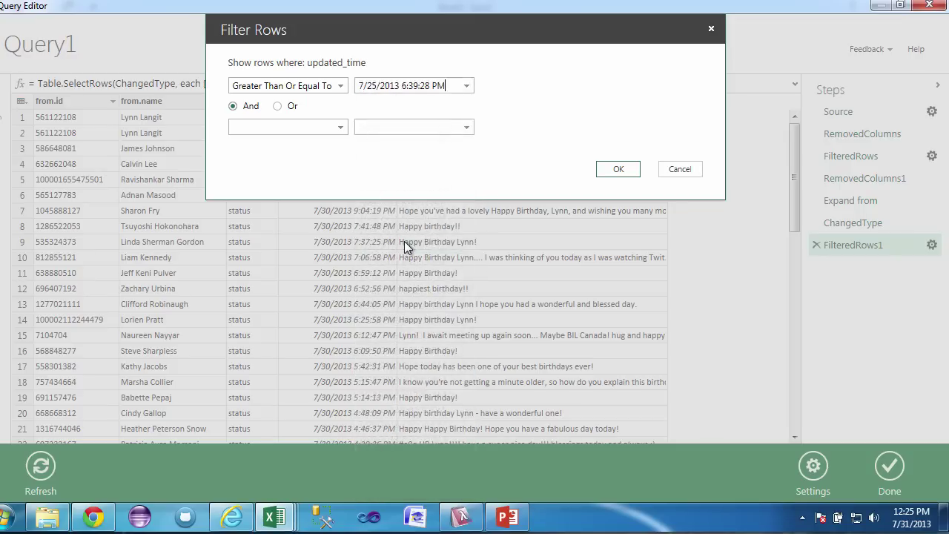
left_click(617, 170)
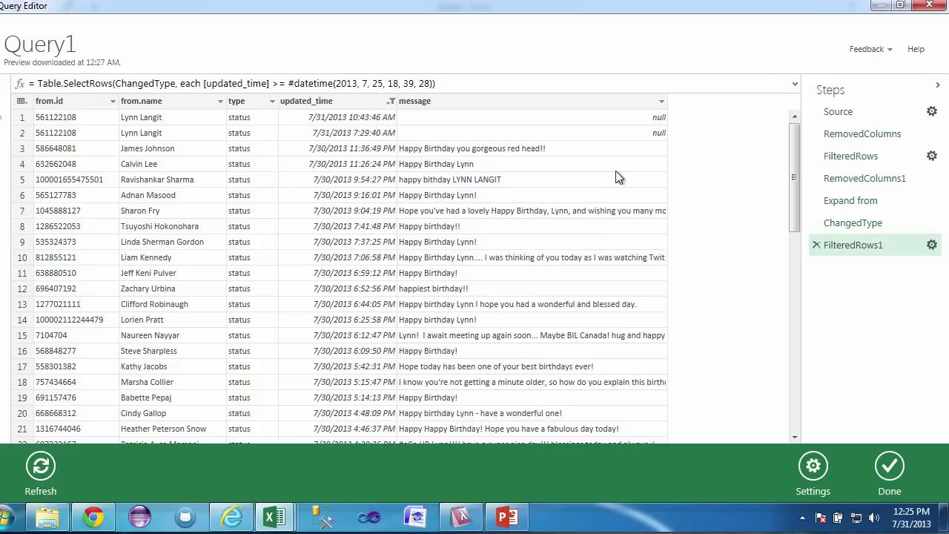
left_click(886, 471)
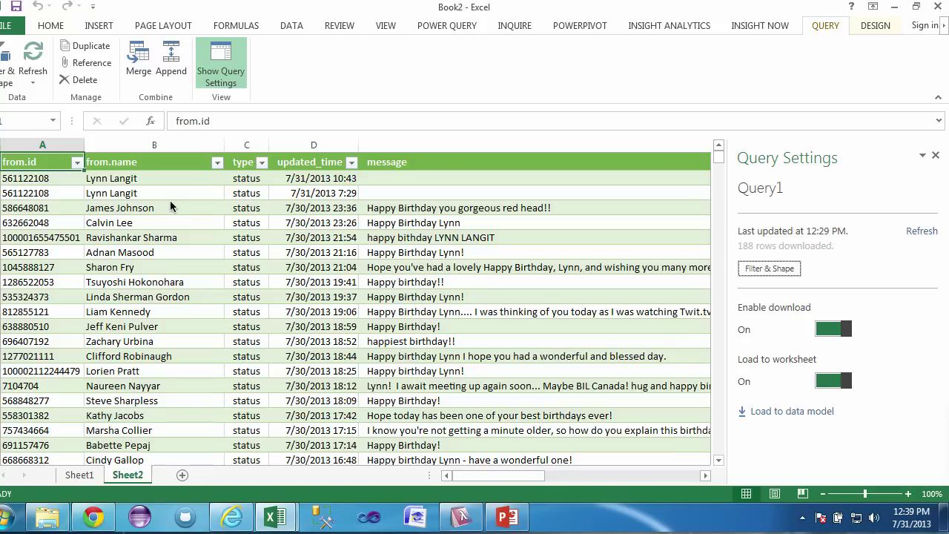
- Exclude the account owner's posts via the from.name filter, then switch to Graph API Explorer
left_click(217, 162)
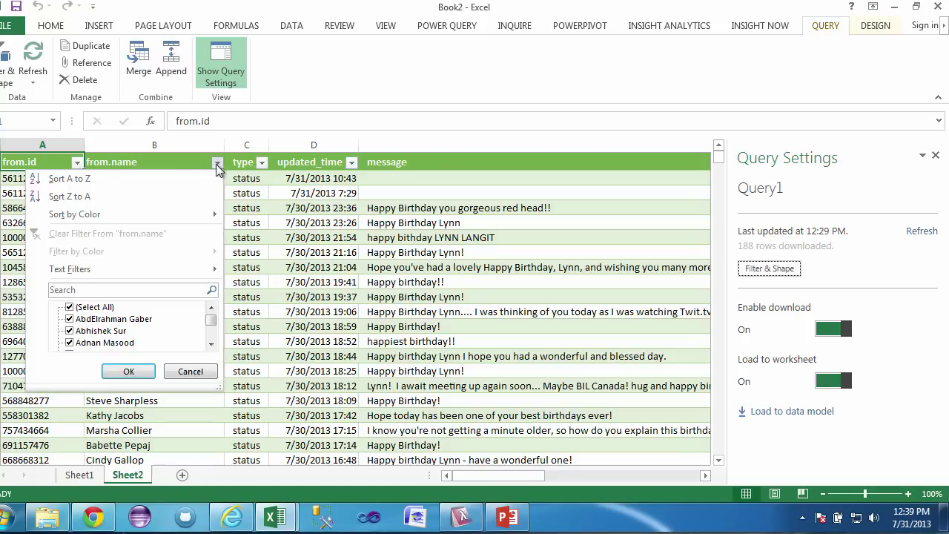
scroll(111, 319, "down", 10)
left_click(77, 329)
left_click(122, 369)
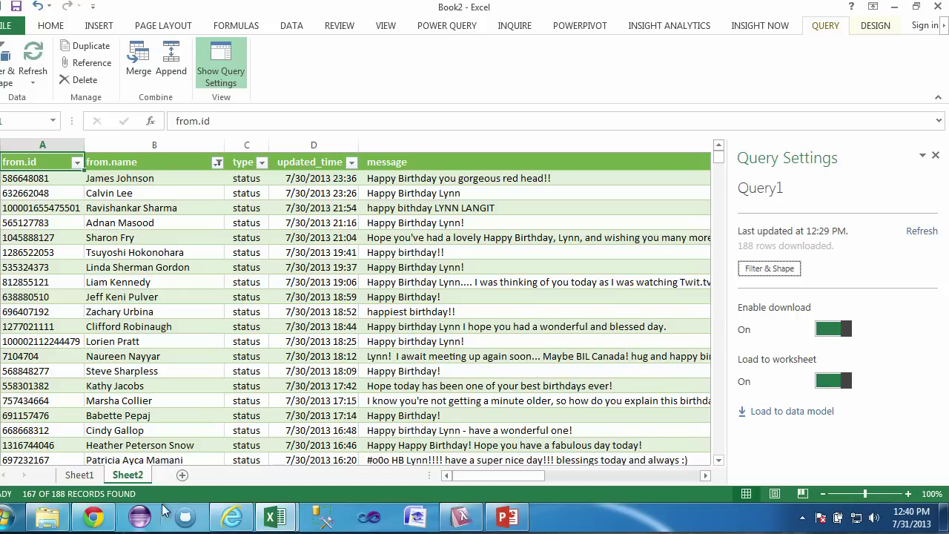
left_click(232, 519)
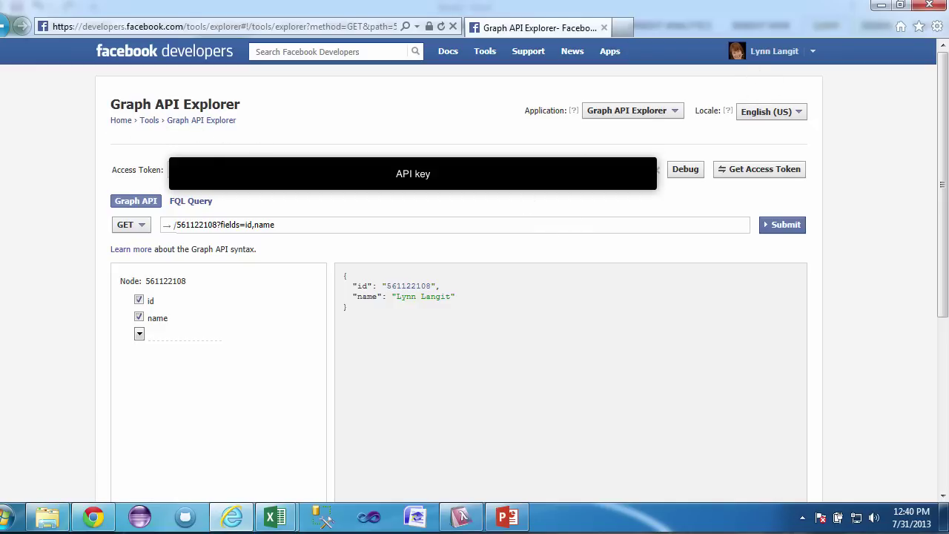
- Add friends with the location sub-field, making the query fields=id,name,friends.fields(location)
left_click(139, 335)
left_click(140, 335)
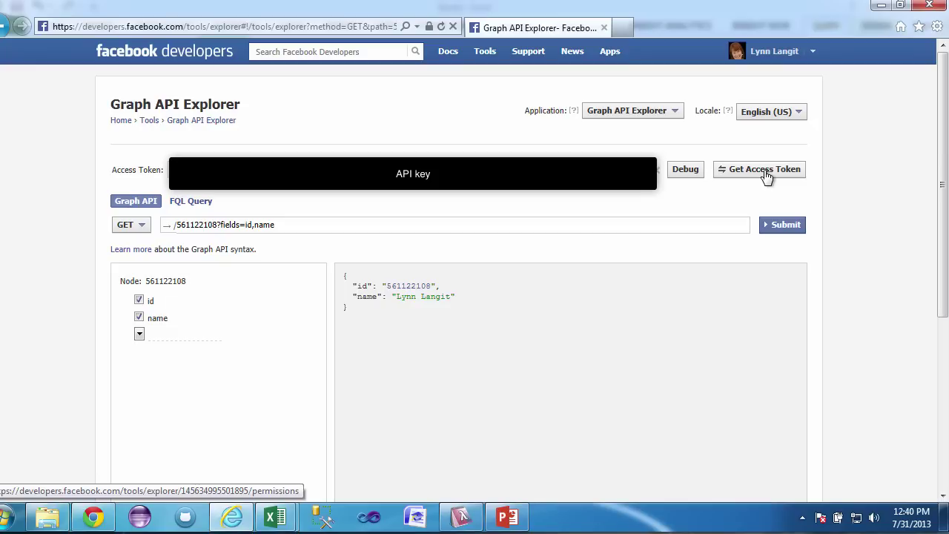
left_click(139, 335)
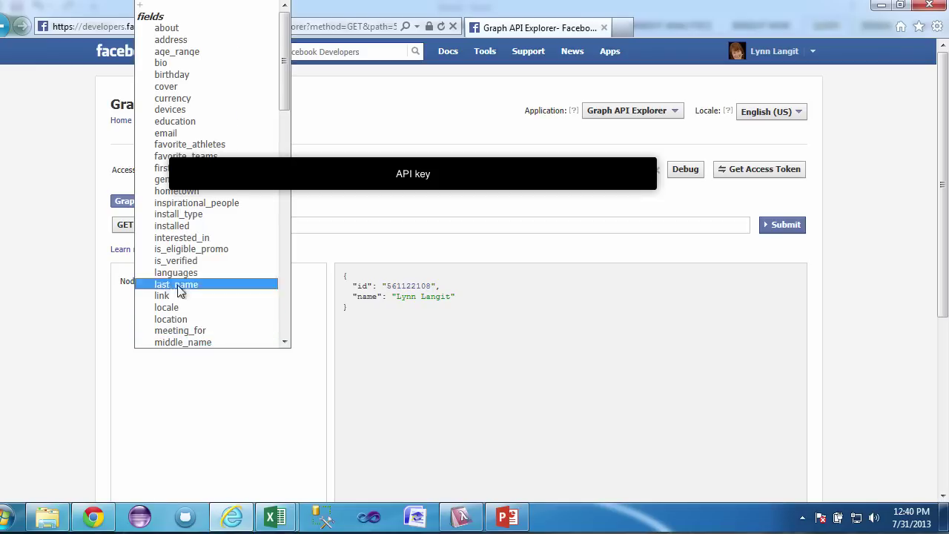
left_click_drag(287, 104, 286, 251)
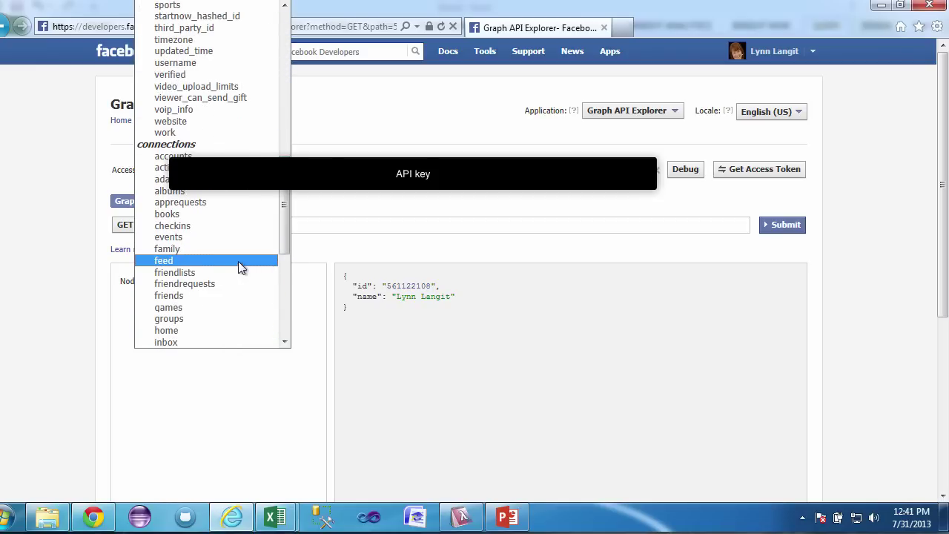
left_click(216, 297)
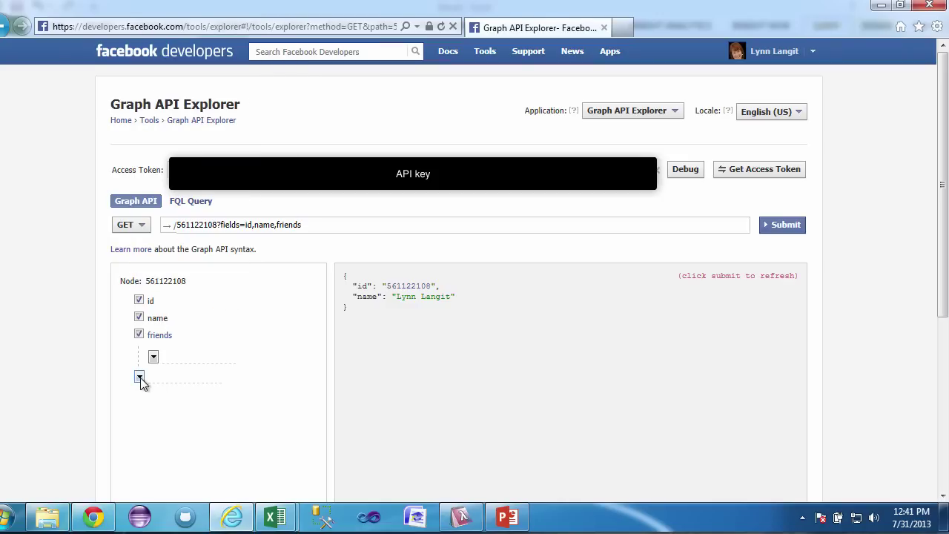
left_click(152, 357)
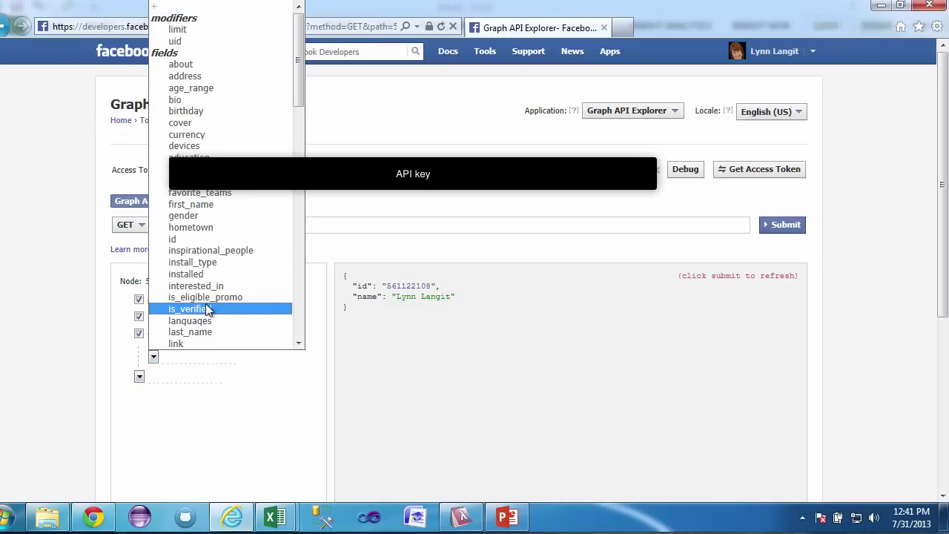
left_click_drag(300, 65, 295, 106)
left_click(232, 251)
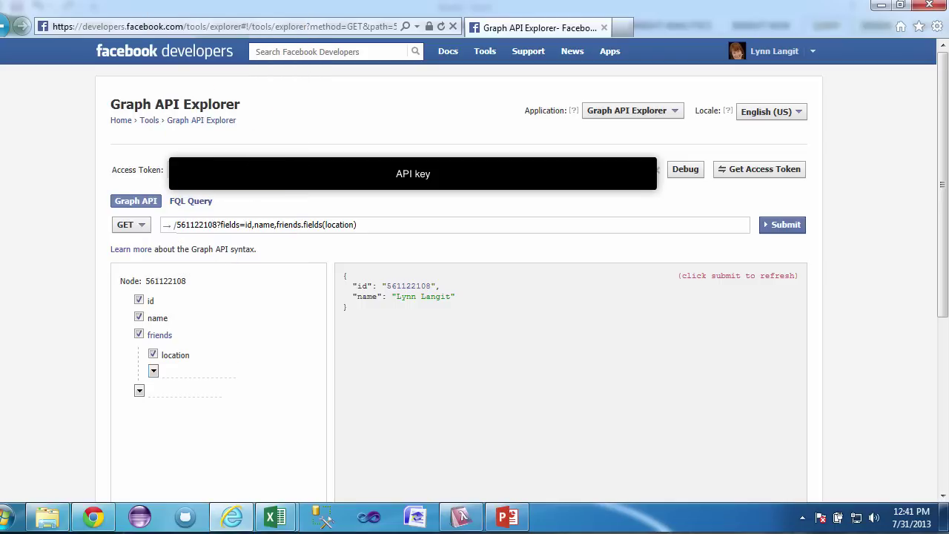
- Submit the Graph API query and select the start of the JSON friend-location output
left_click(784, 227)
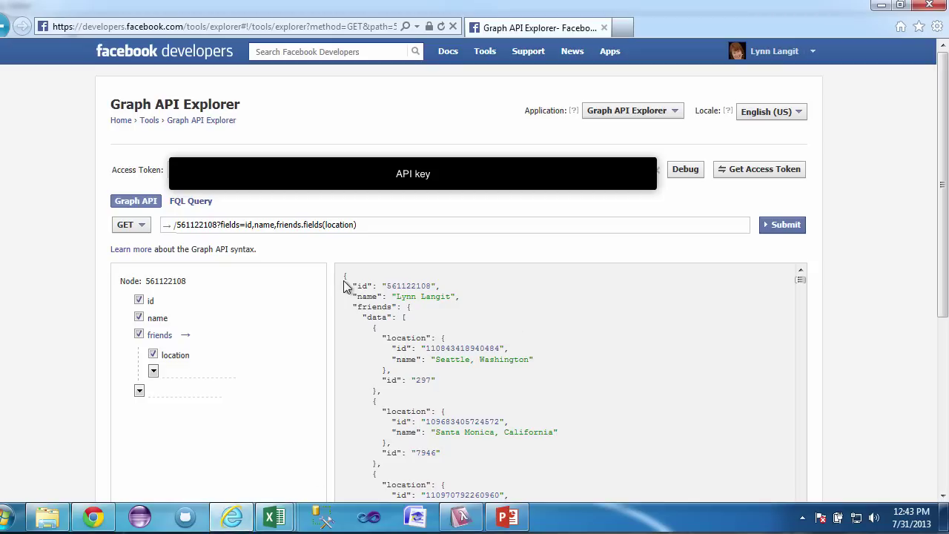
left_click_drag(343, 275, 436, 380)
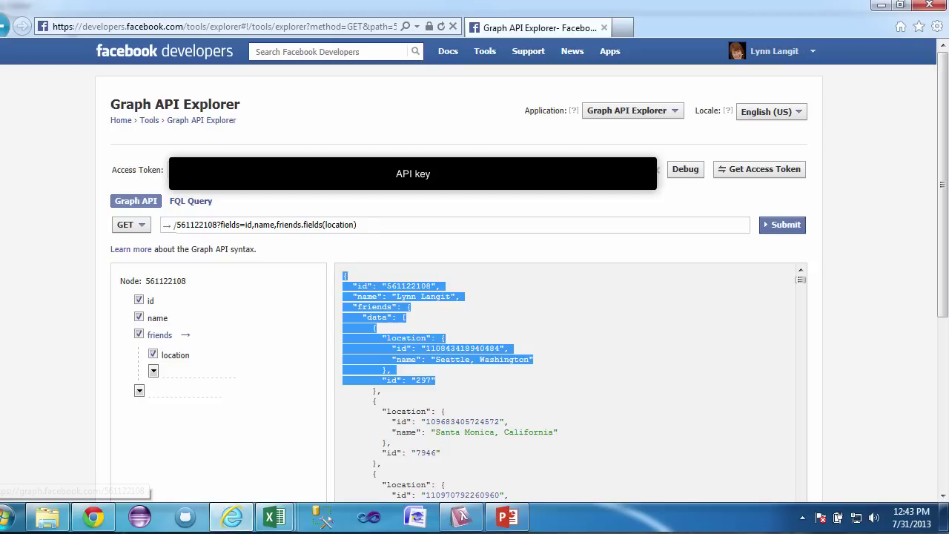
- Close the Query2 editor with Discard, then switch to LINQPad's WhereTheyLive.json results
left_click(274, 517)
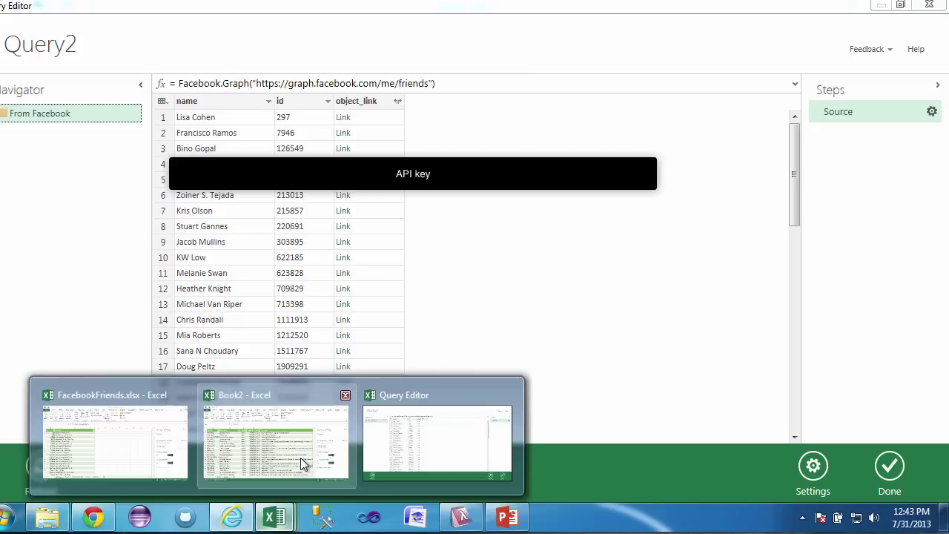
left_click(300, 458)
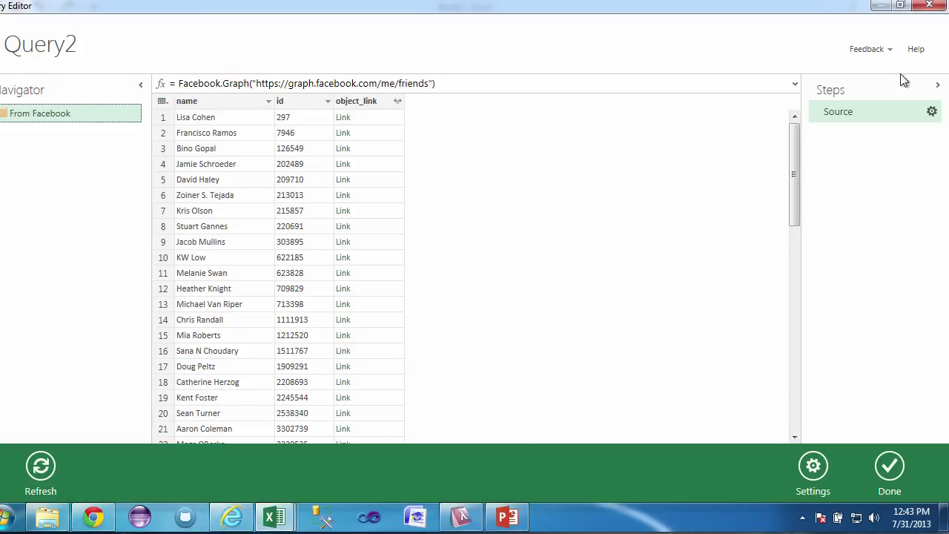
left_click(929, 5)
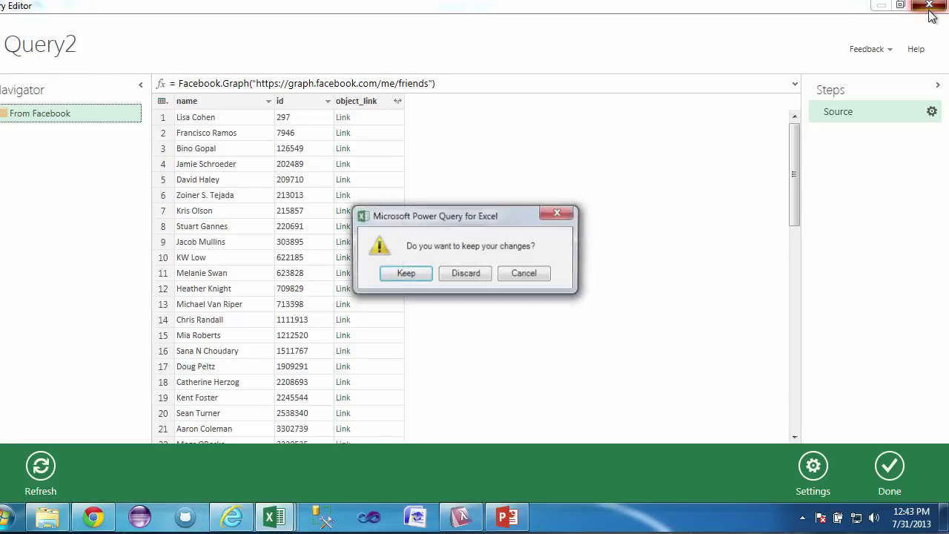
left_click(476, 275)
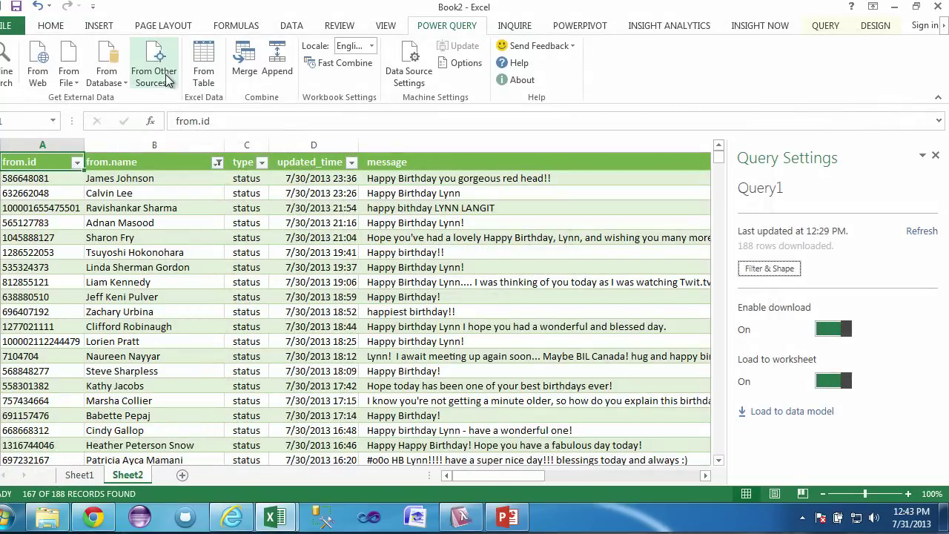
left_click(71, 85)
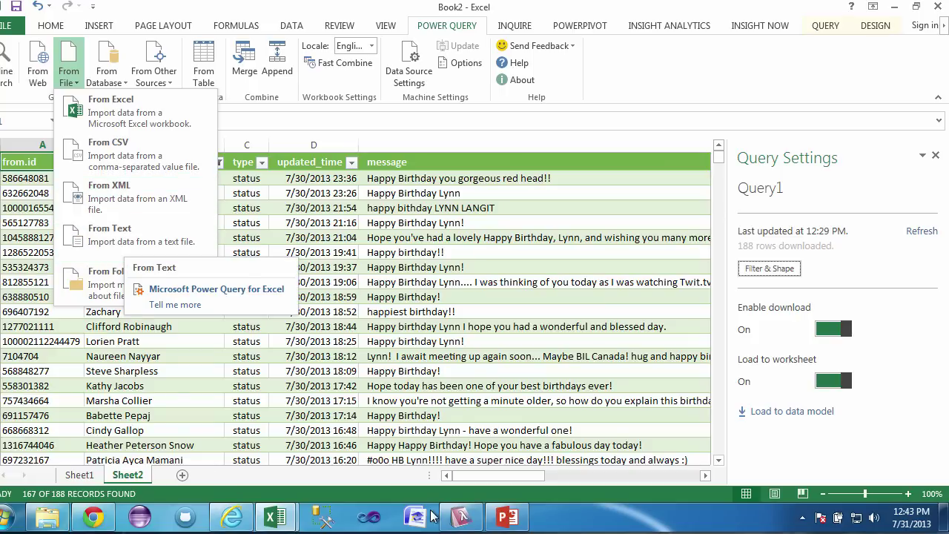
left_click(461, 519)
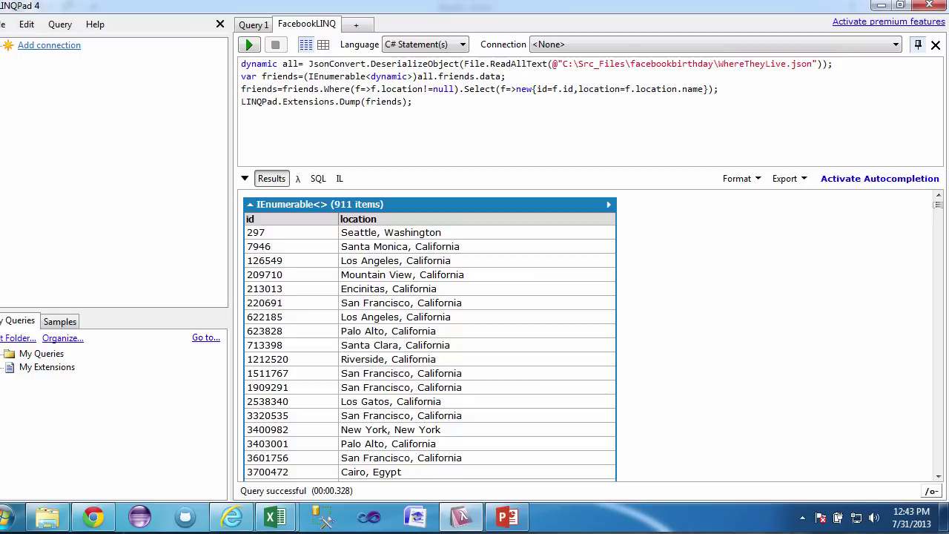
- Compare LINQPad's 911 friend ids and locations with Table1 on the Locations sheet
mouse_move(276, 517)
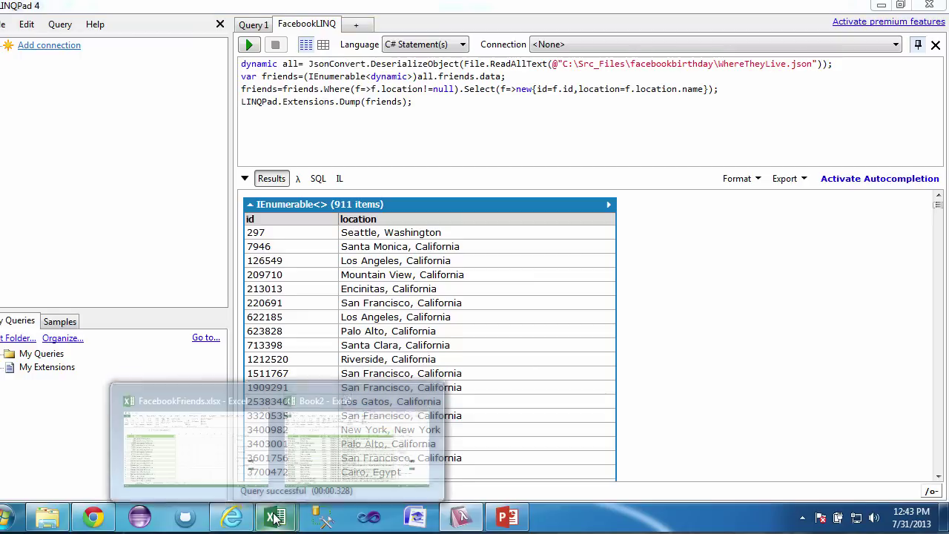
left_click(203, 460)
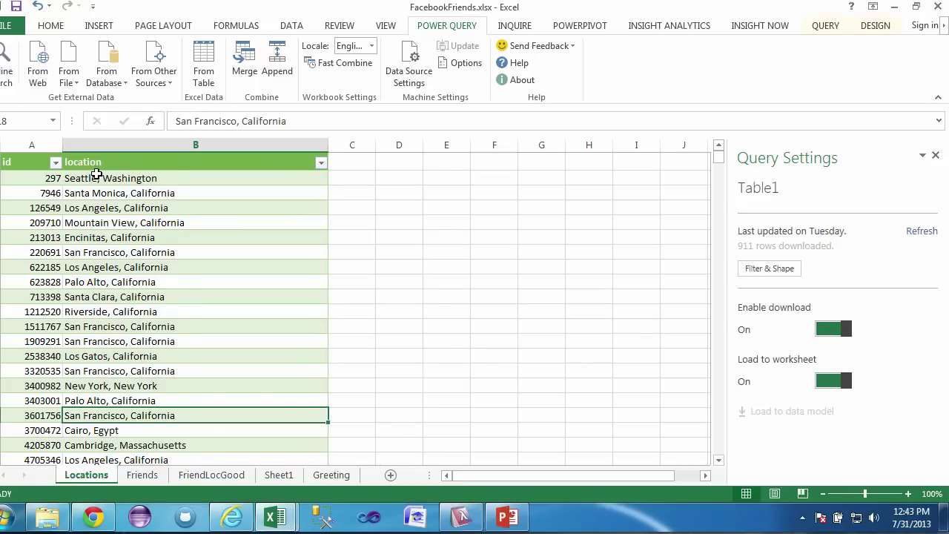
left_click(461, 517)
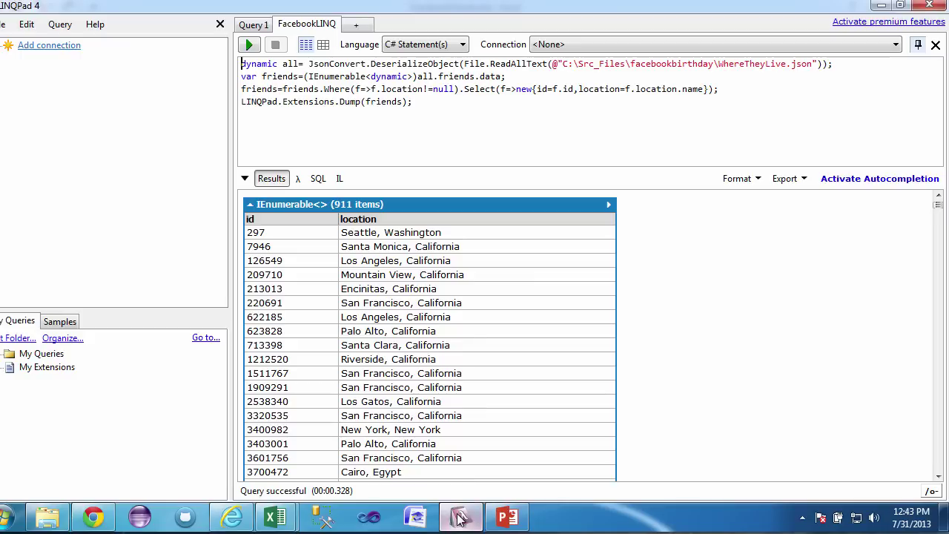
left_click(787, 179)
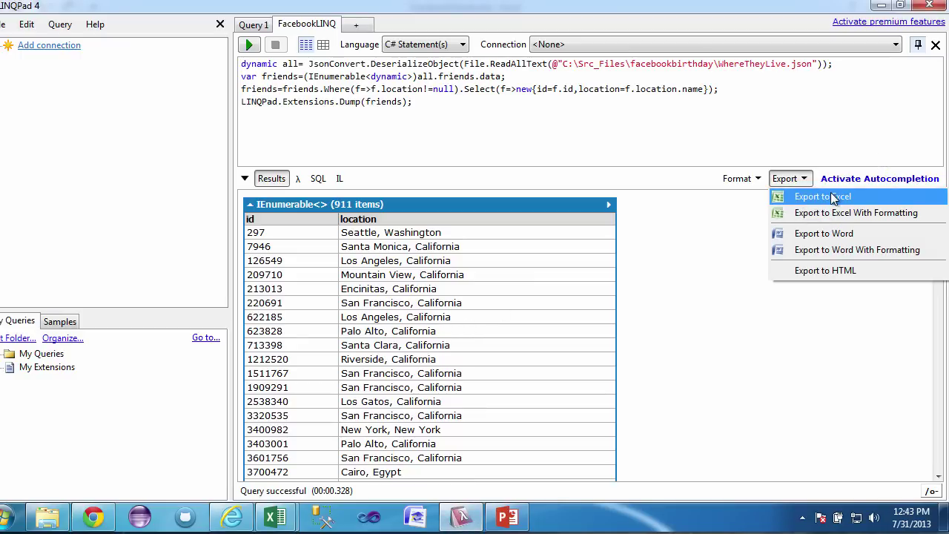
key("Escape")
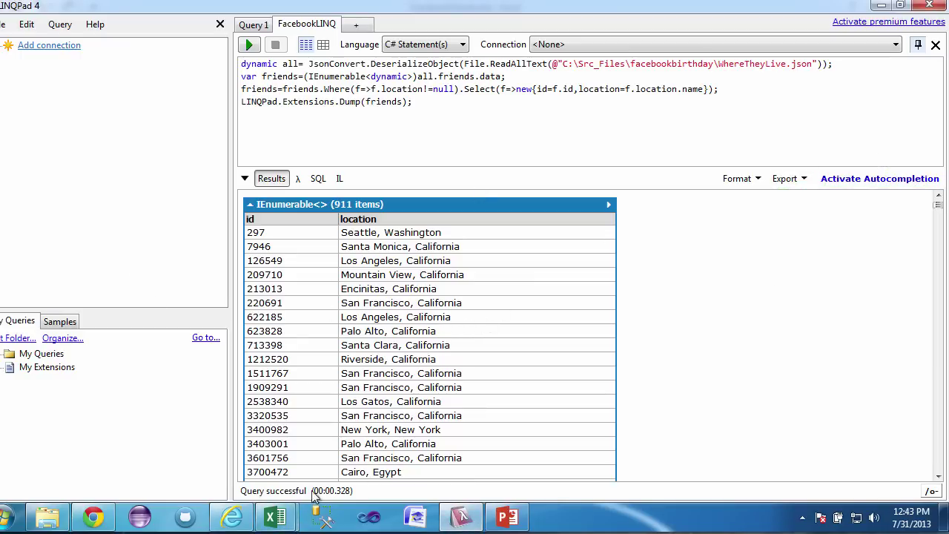
mouse_move(278, 521)
left_click(254, 459)
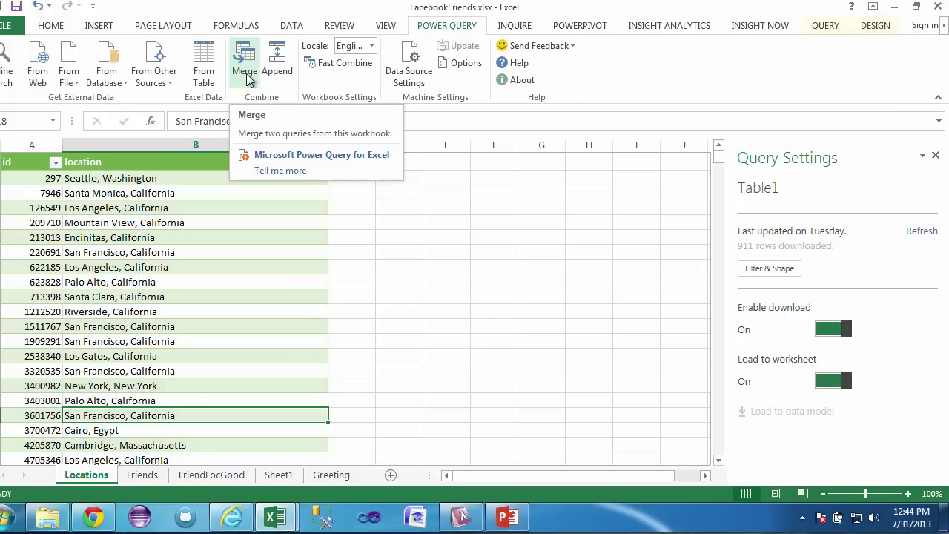
- Look over the Friends sheet and its Merge options without merging anything
key("ctrl+Page_Down")
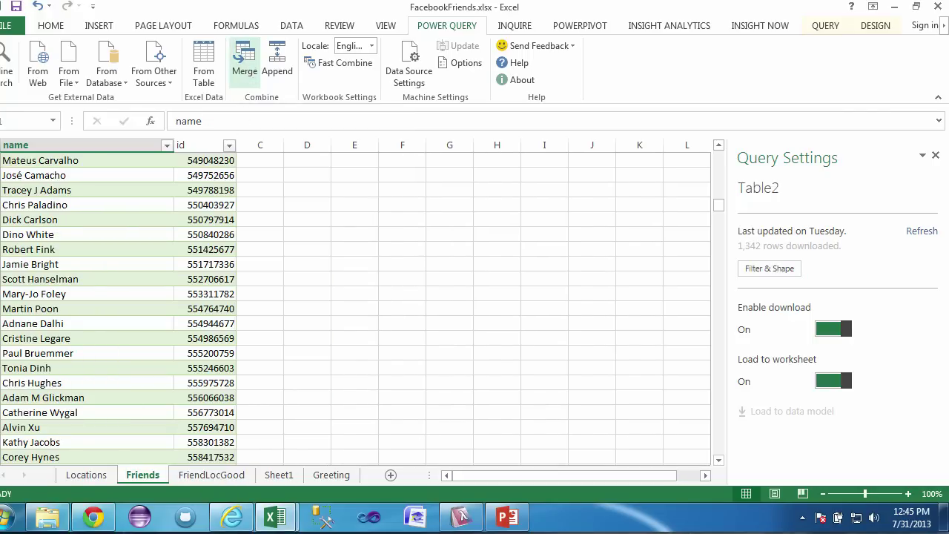
left_click(252, 71)
key("Escape")
- Review the Greeting and FriendLocGood sheets, ending on FriendLocGood's Table12 with POWERPIVOT shown
left_click(216, 475)
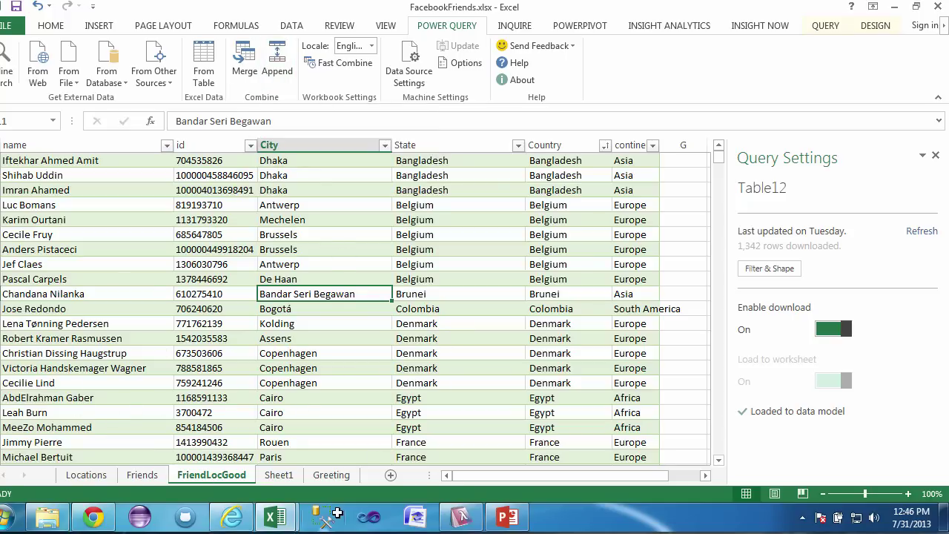
left_click(332, 475)
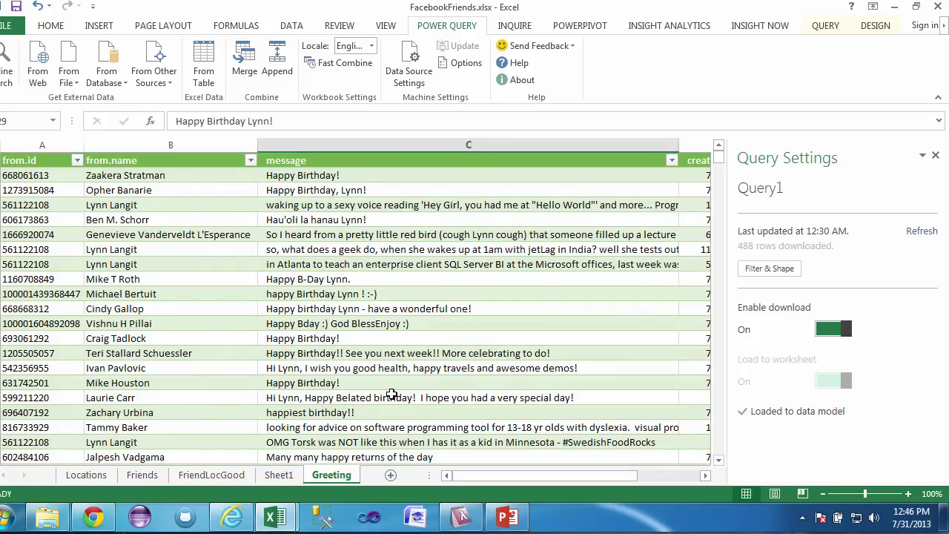
left_click(223, 476)
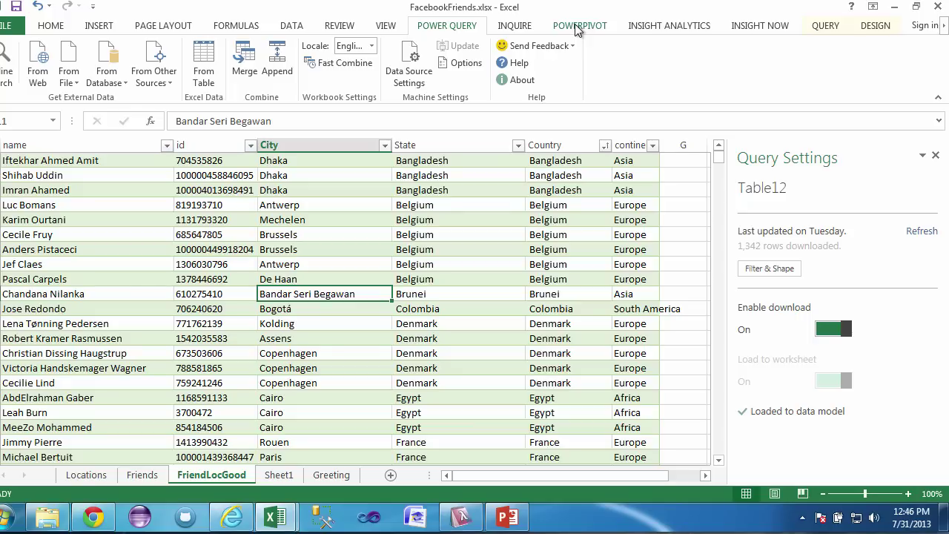
left_click(578, 27)
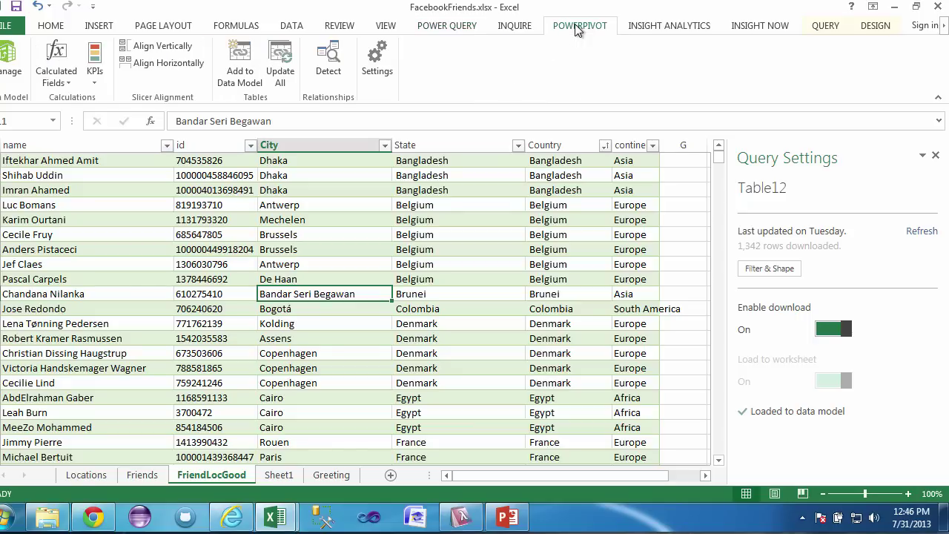
- Add FriendLocGood to the data model, view its diagram, then show Sheet1's country pivot chart
left_click(250, 83)
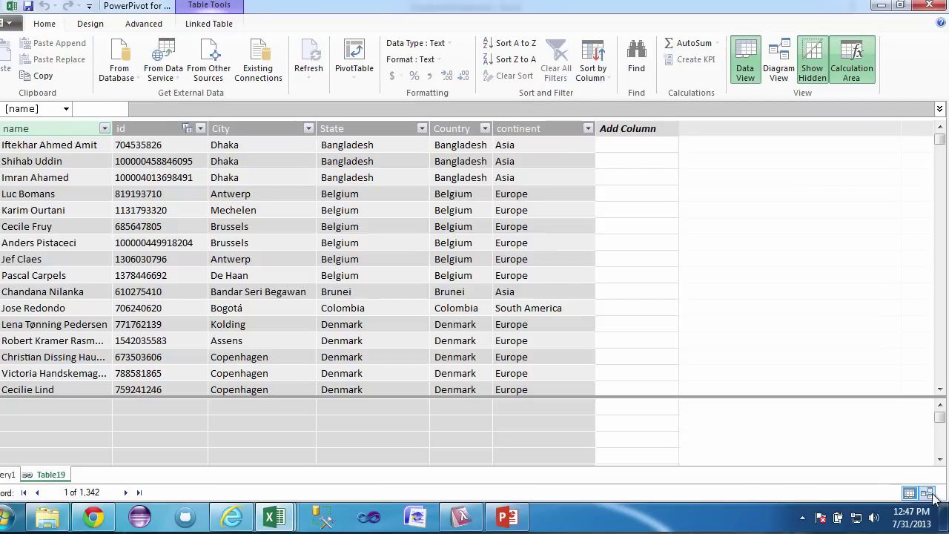
left_click(783, 59)
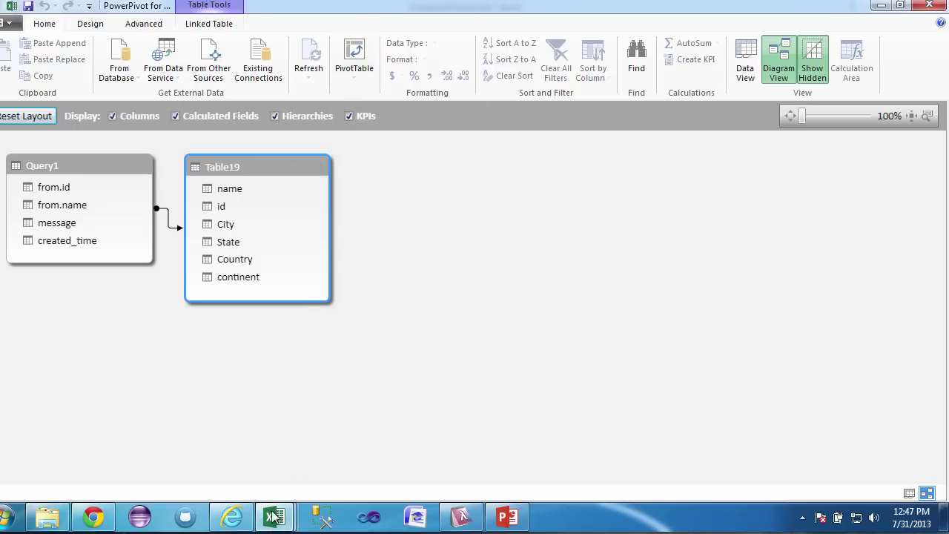
mouse_move(275, 516)
left_click(118, 461)
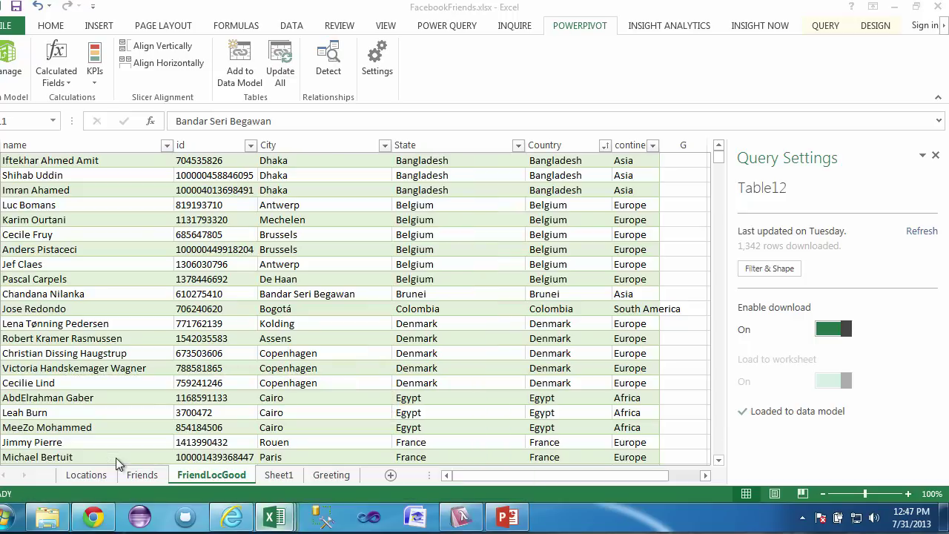
left_click(327, 477)
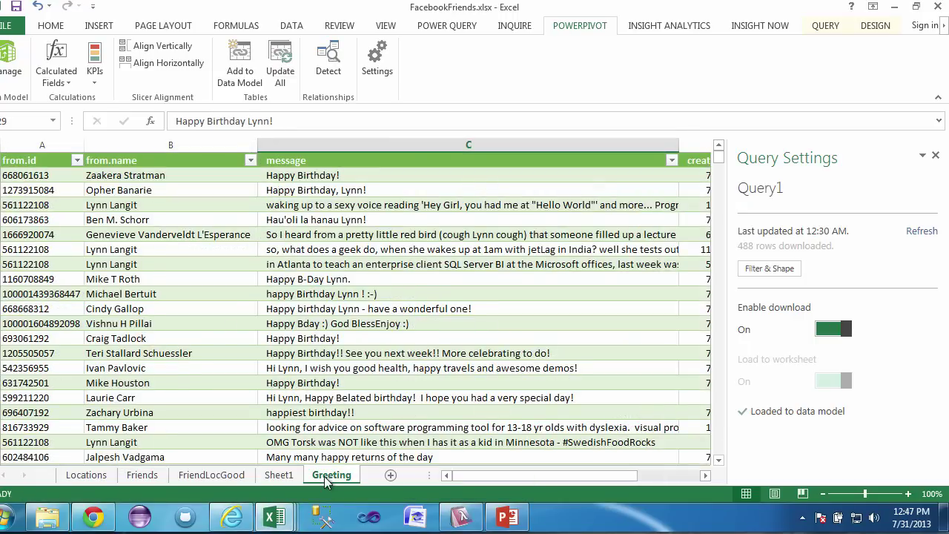
left_click(278, 476)
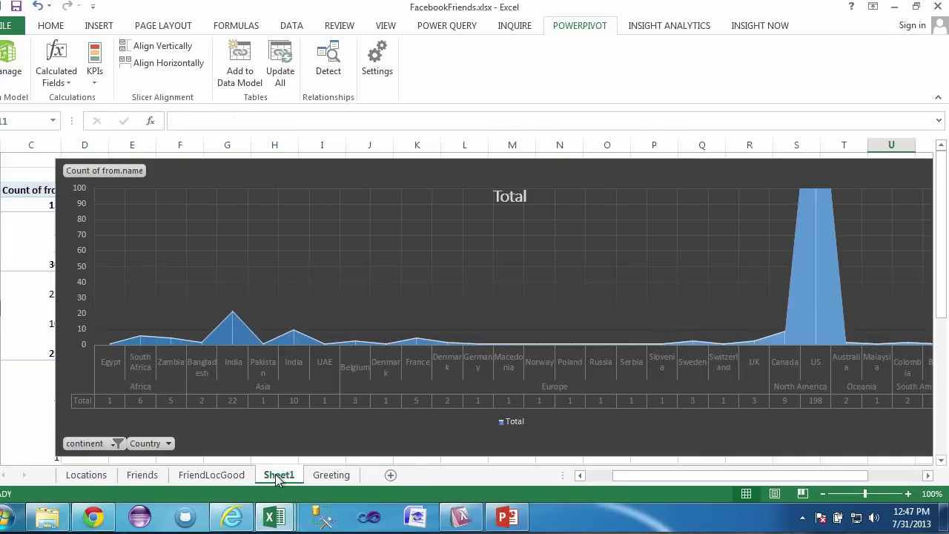